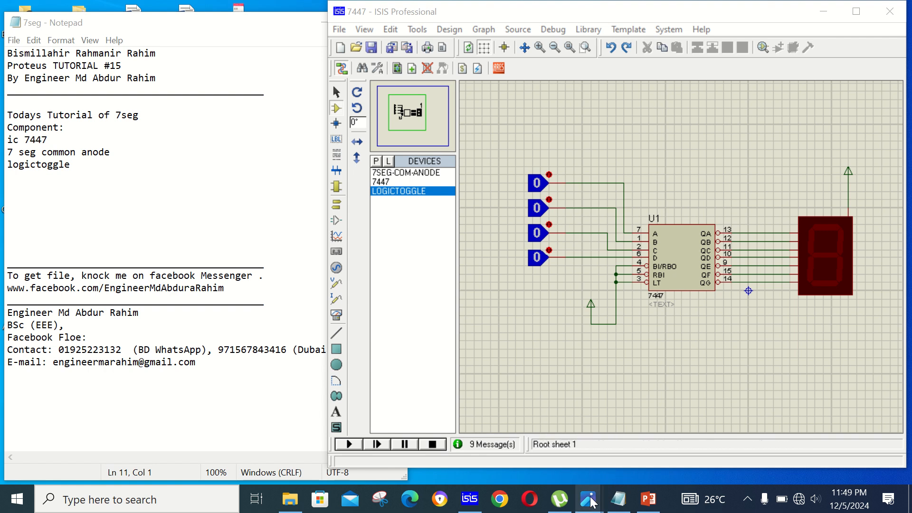
Bring up the images.png decimal-to-BCD table and enlarge it to 177% to examine the binary codes.
{"action": "mouse_move", "coordinate": [588, 499]}
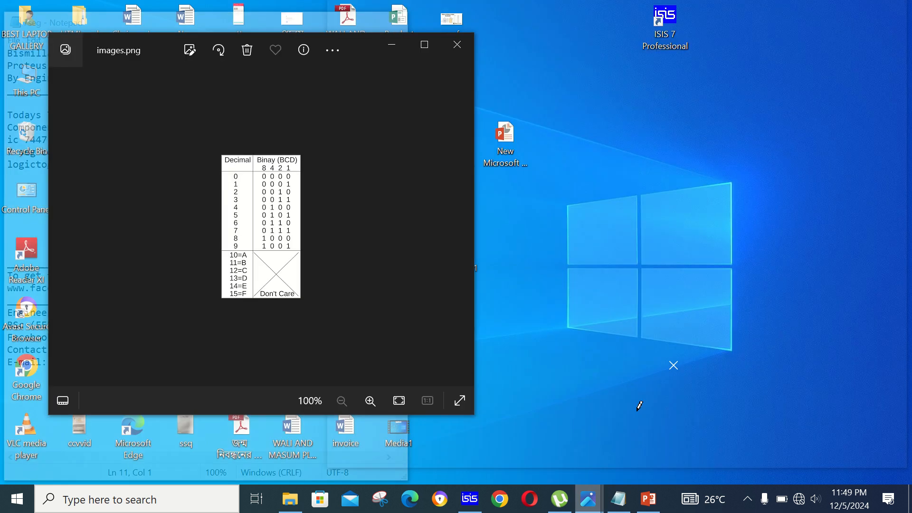
{"action": "left_click", "coordinate": [637, 413]}
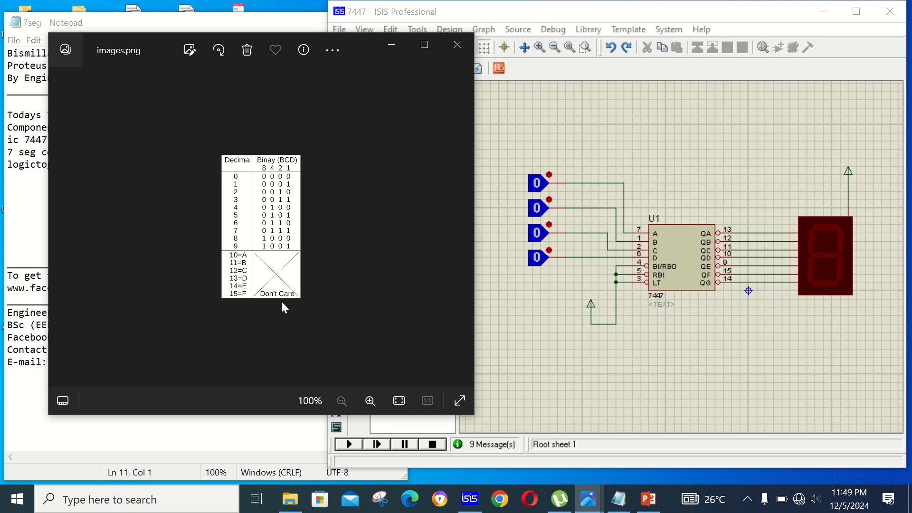
{"action": "left_click", "coordinate": [371, 400]}
{"action": "left_click", "coordinate": [371, 399]}
{"action": "left_click", "coordinate": [372, 399]}
{"action": "left_click", "coordinate": [371, 399]}
{"action": "left_click", "coordinate": [372, 399]}
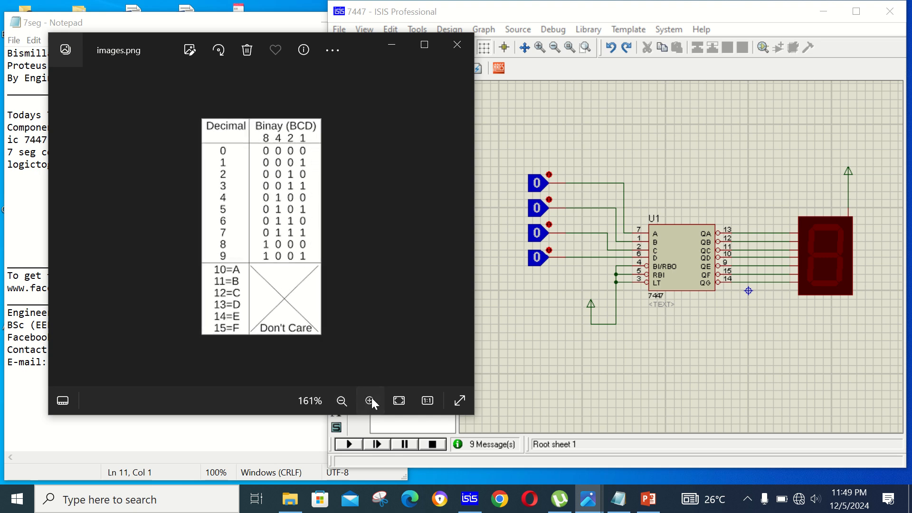
{"action": "left_click", "coordinate": [371, 399]}
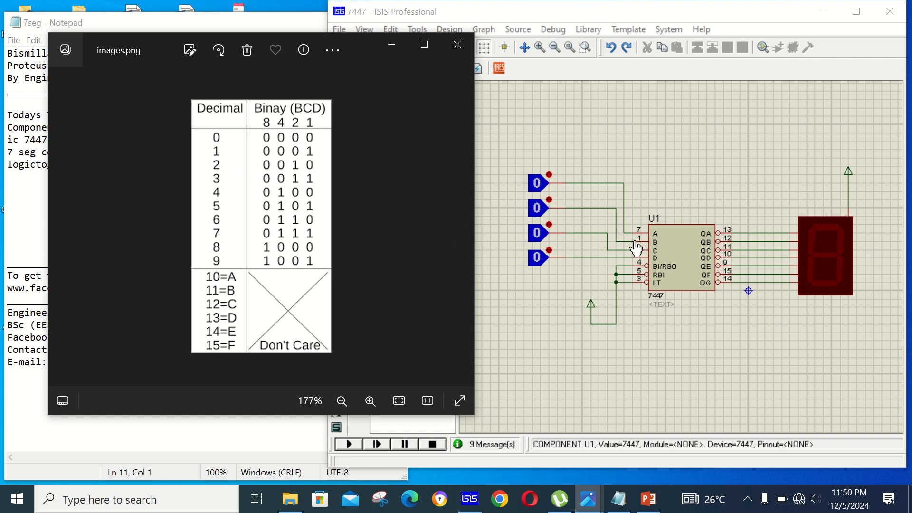
Check the component list in the 7seg notes and return to the finished 7447 schematic.
{"action": "left_click", "coordinate": [595, 140]}
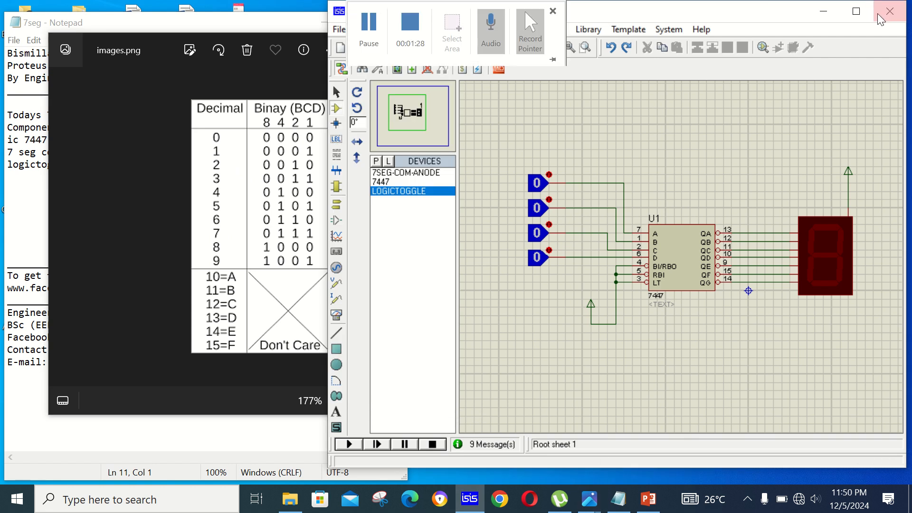
{"action": "left_click", "coordinate": [309, 24]}
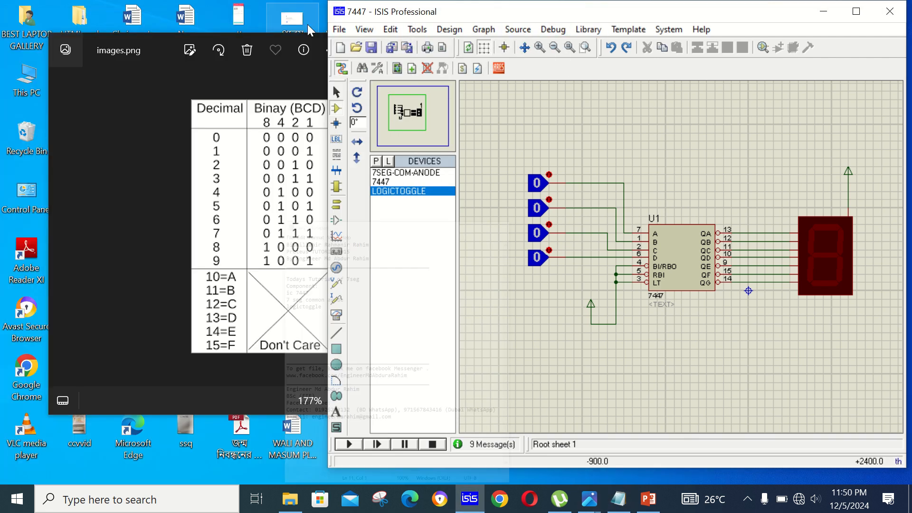
{"action": "left_click", "coordinate": [618, 499]}
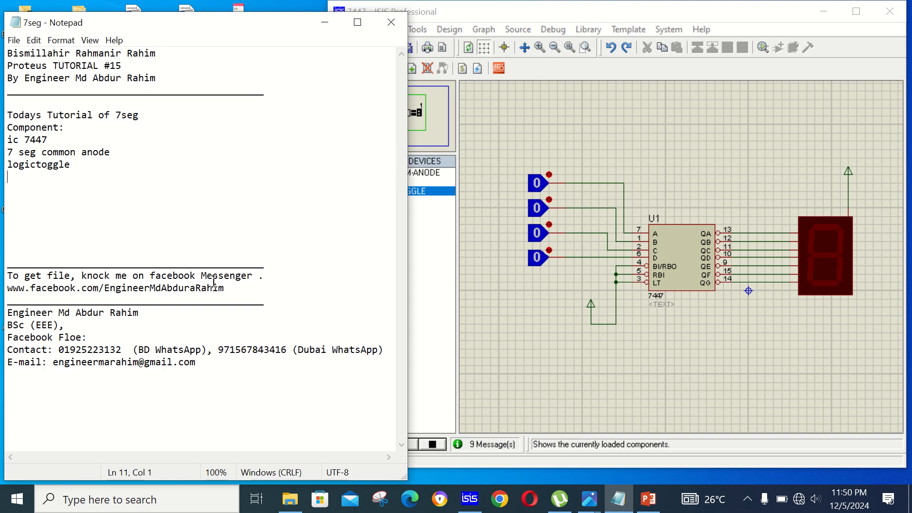
{"action": "left_click", "coordinate": [862, 220]}
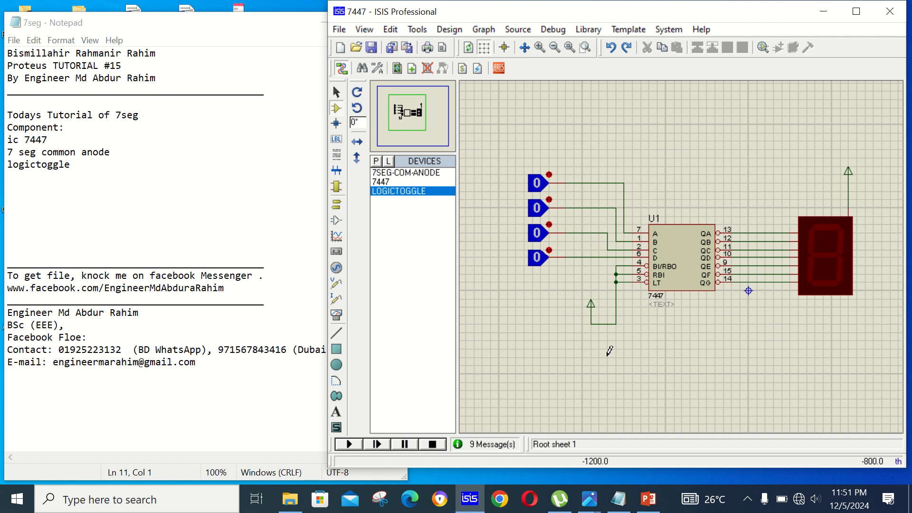
Close the 7447 design with its changes saved, and relaunch ISIS Professional maximized with a blank design.
{"action": "left_click", "coordinate": [901, 15]}
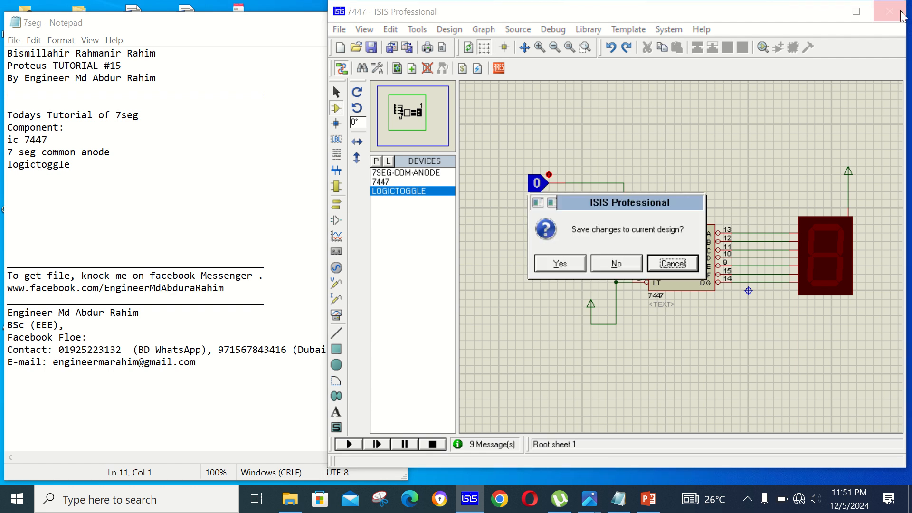
{"action": "left_click", "coordinate": [561, 264]}
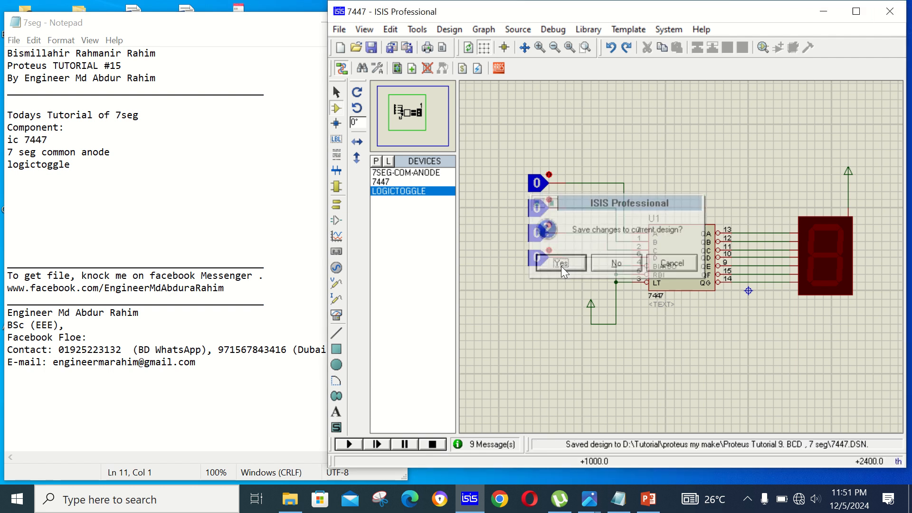
{"action": "double_click", "coordinate": [665, 37]}
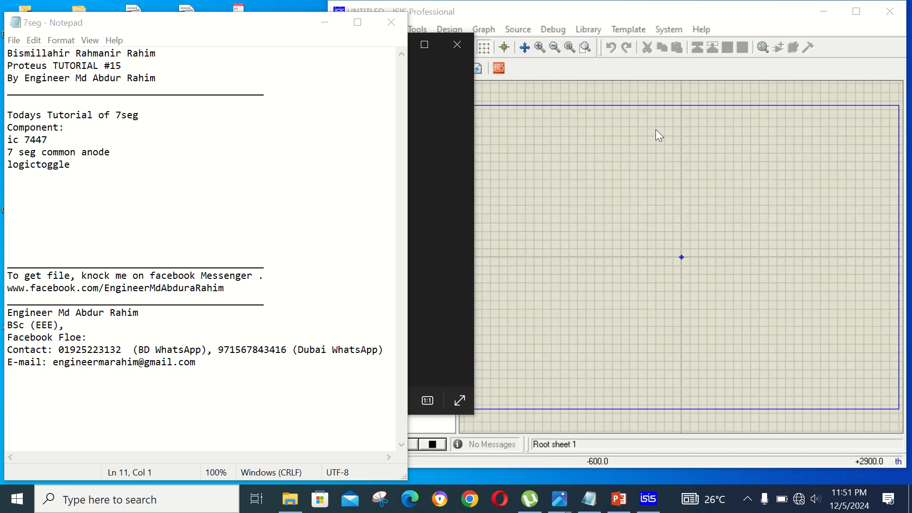
{"action": "left_click", "coordinate": [616, 14]}
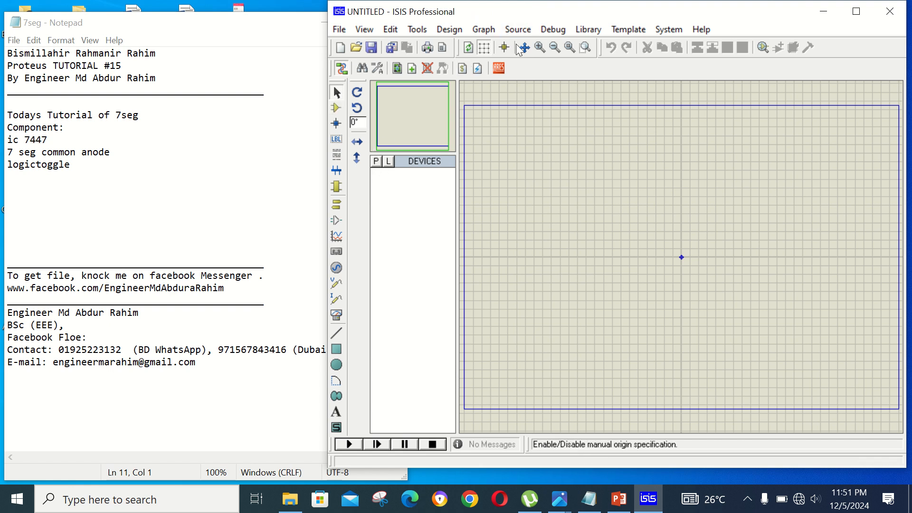
{"action": "mouse_move", "coordinate": [534, 7]}
{"action": "double_click", "coordinate": [625, 7]}
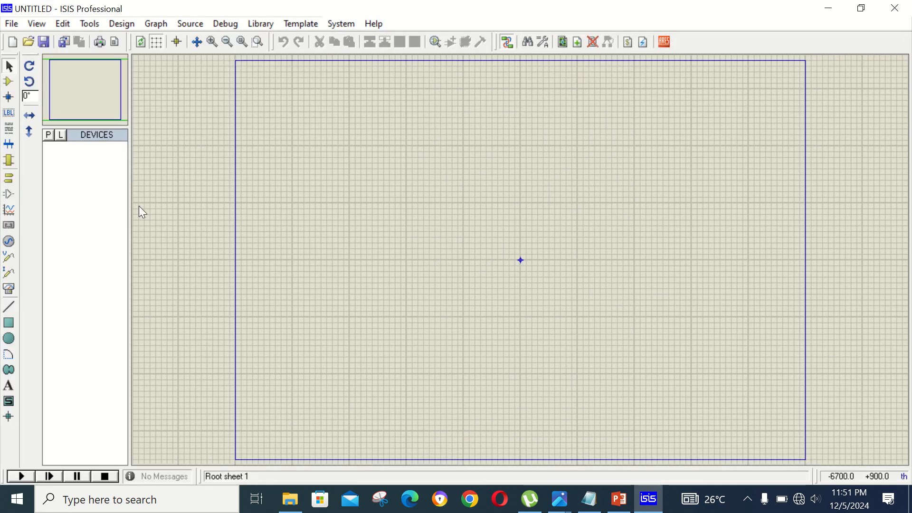
Find the red 7SEG-COM-ANODE display using the keyword 7seg and place it in the right part of the sheet.
{"action": "left_click", "coordinate": [46, 137]}
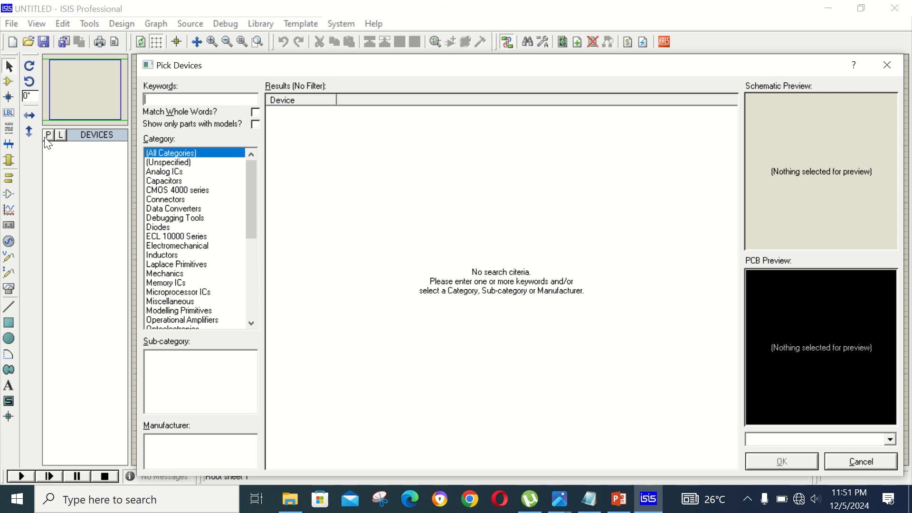
{"action": "type", "text": "7seg"}
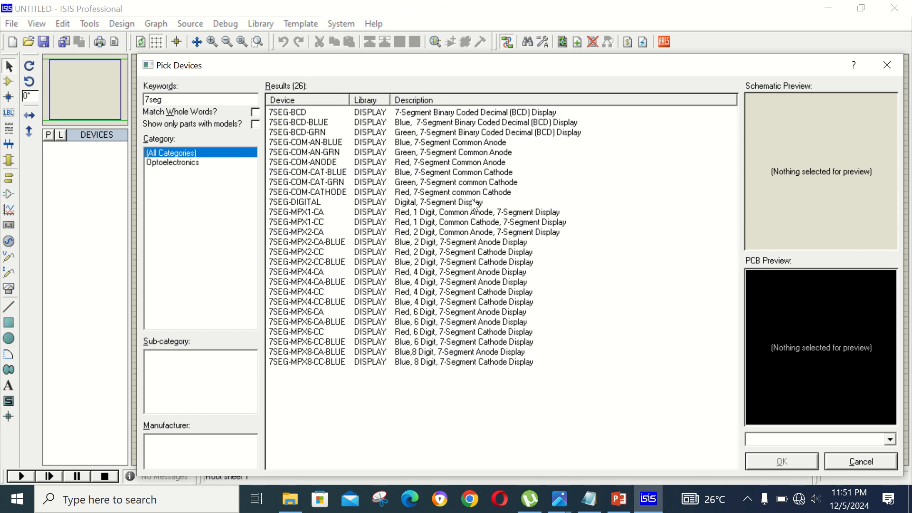
{"action": "left_click", "coordinate": [404, 164]}
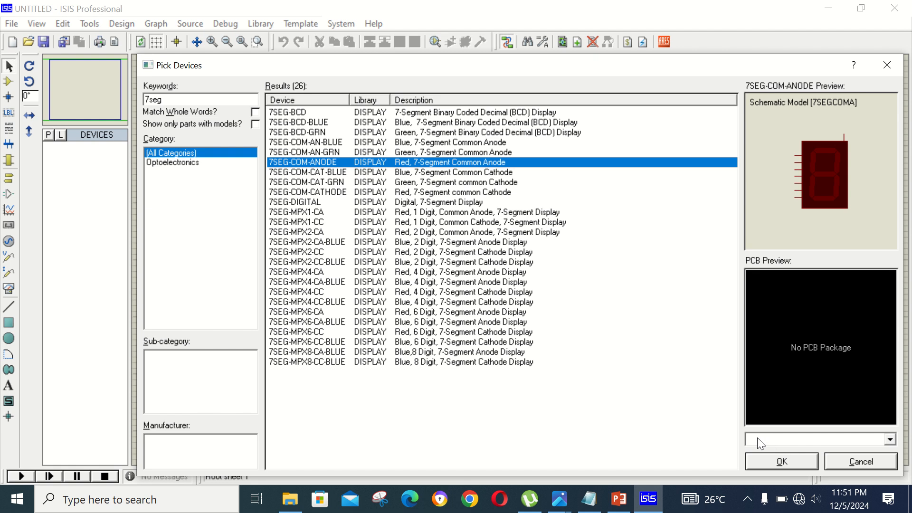
{"action": "left_click", "coordinate": [782, 461]}
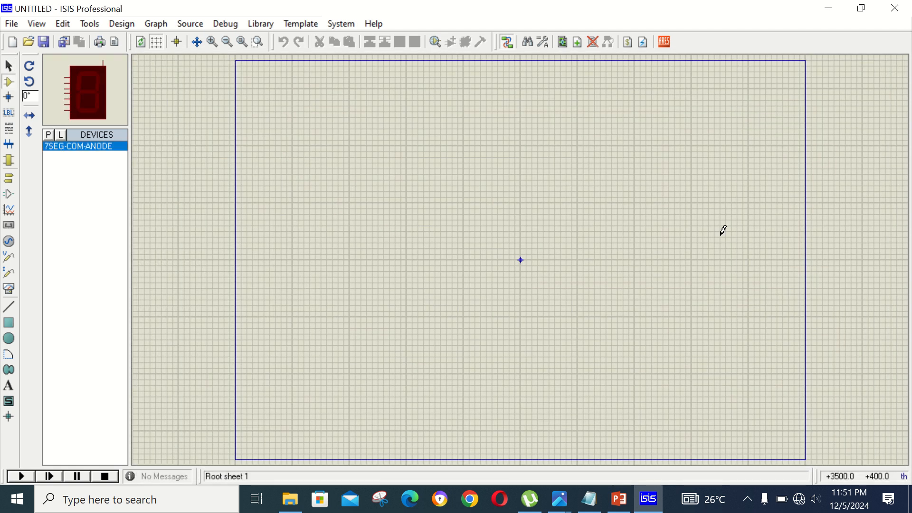
{"action": "left_click", "coordinate": [607, 207]}
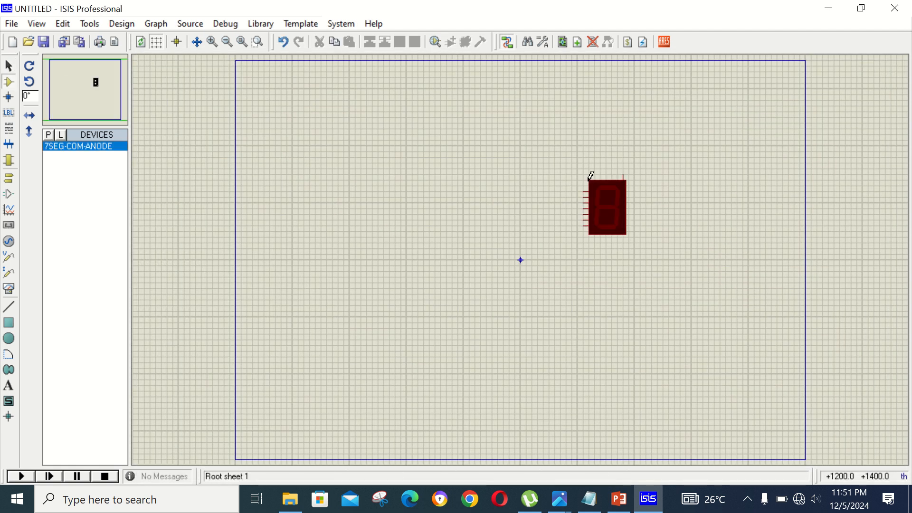
Pick the 7447 BCD-to-seven-segment decoder from the 74STD library and place it to the left of the display.
{"action": "left_click", "coordinate": [257, 42]}
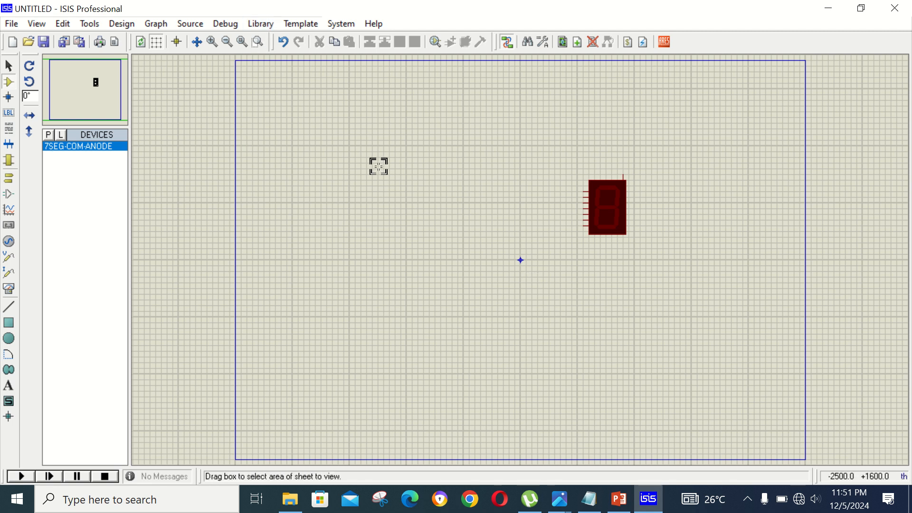
{"action": "left_click_drag", "start_coordinate": [379, 147], "coordinate": [658, 269]}
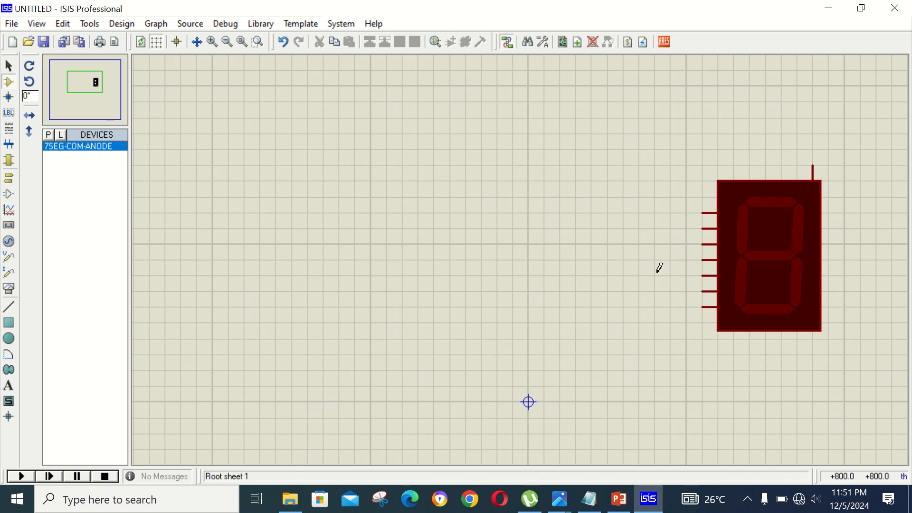
{"action": "left_click", "coordinate": [49, 135]}
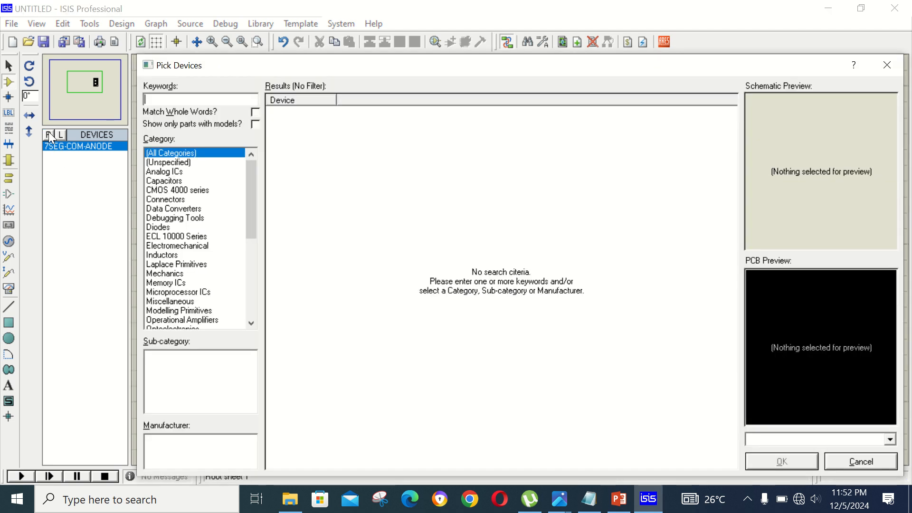
{"action": "type", "text": "744"}
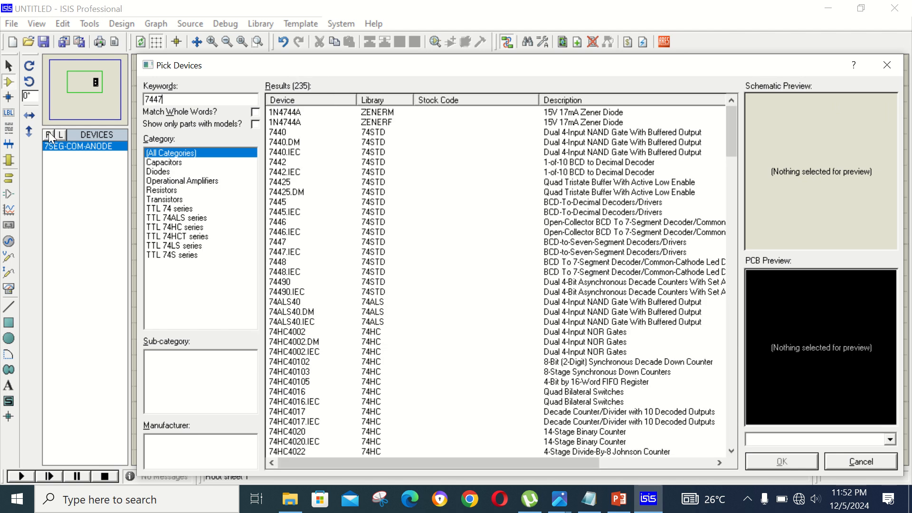
{"action": "type", "text": "7"}
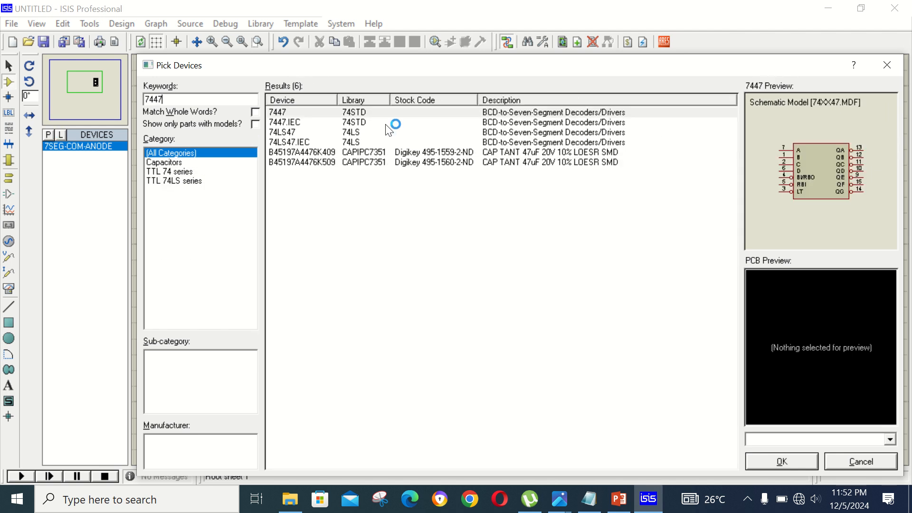
{"action": "left_click", "coordinate": [407, 114]}
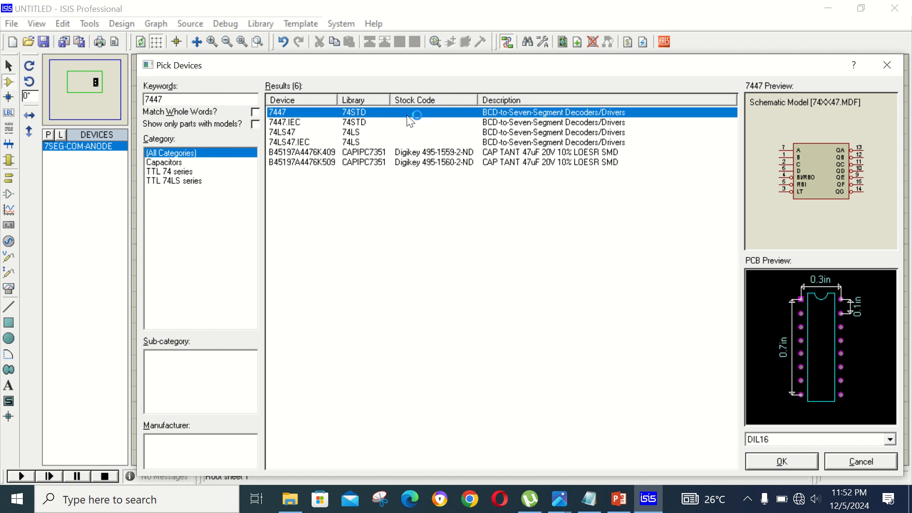
{"action": "left_click", "coordinate": [793, 457]}
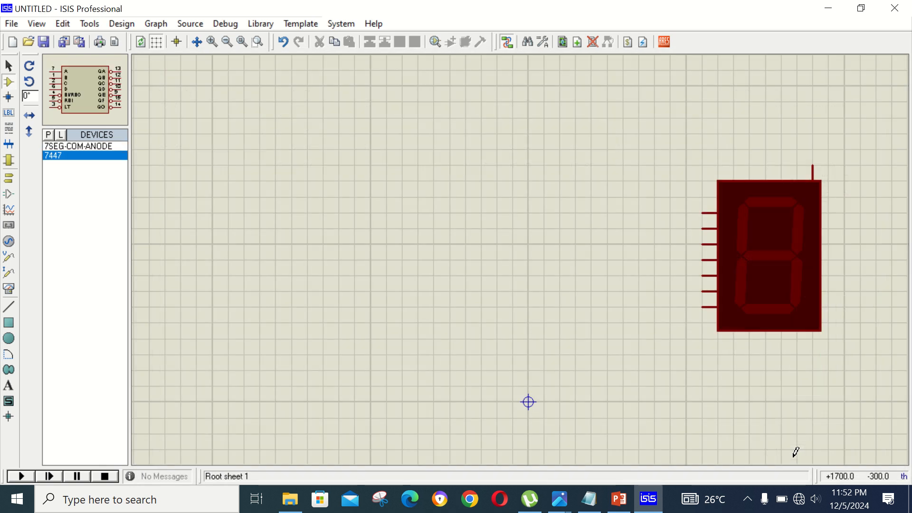
{"action": "left_click", "coordinate": [559, 254]}
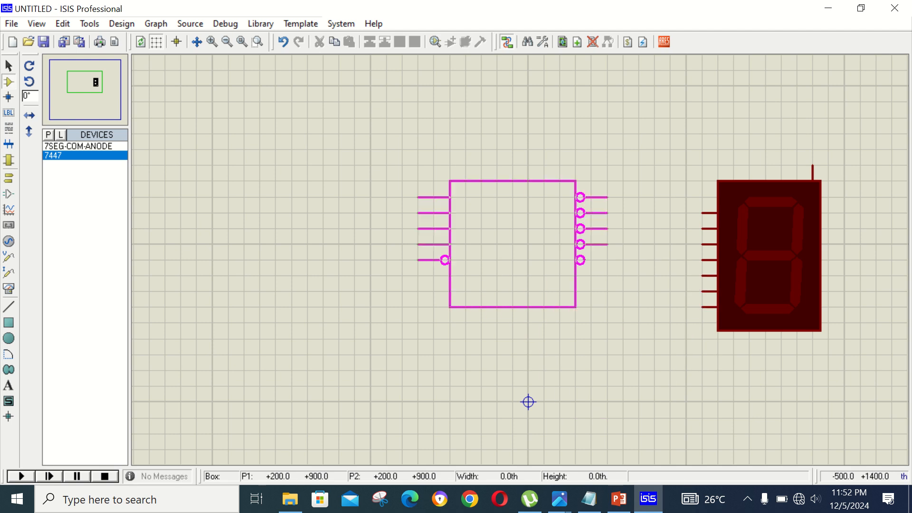
{"action": "left_click", "coordinate": [512, 244]}
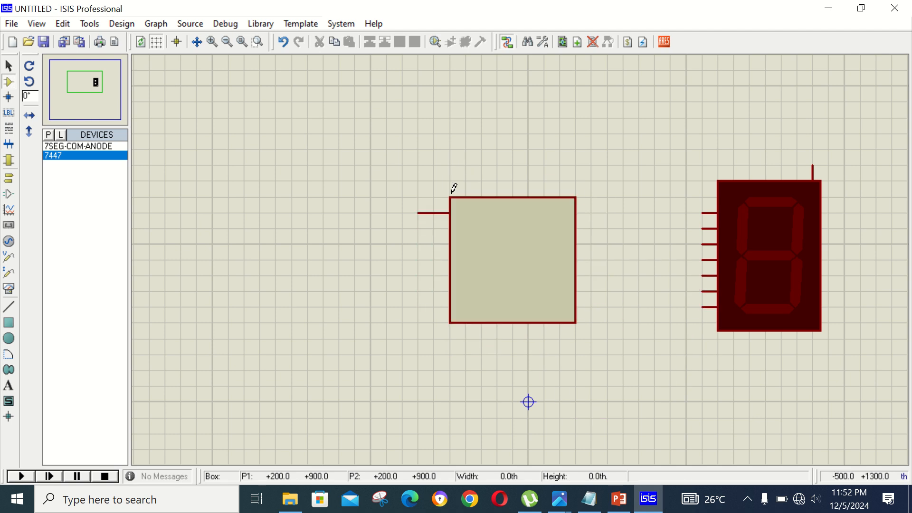
Add the LOGICTOGGLE device to the device list using the keyword logicto.
{"action": "left_click", "coordinate": [49, 136]}
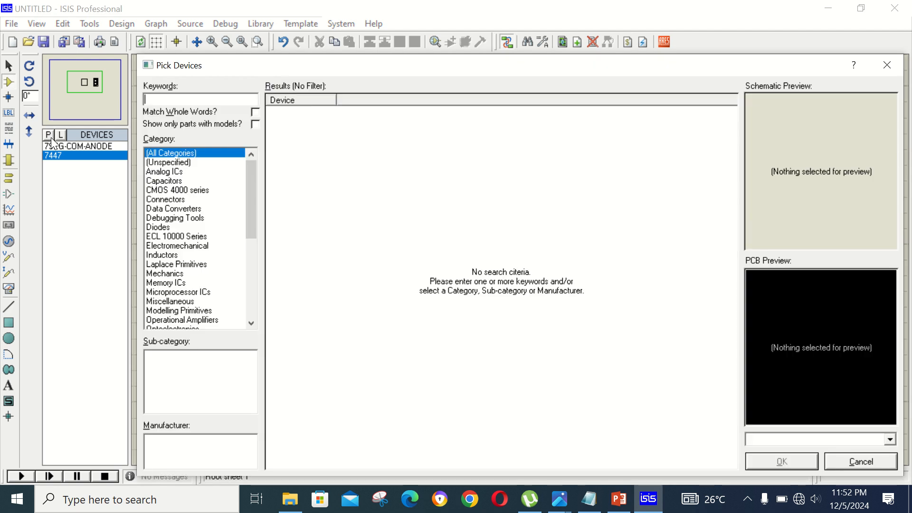
{"action": "type", "text": "logicto"}
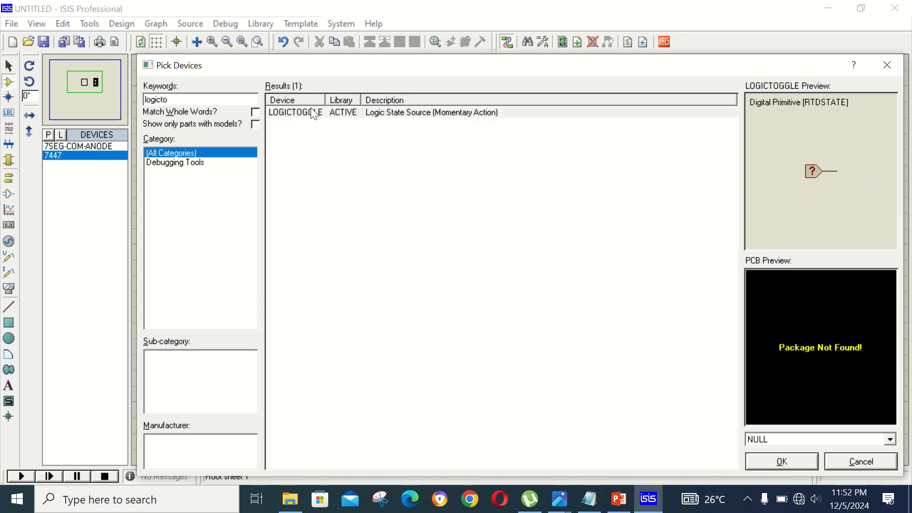
{"action": "left_click", "coordinate": [329, 116]}
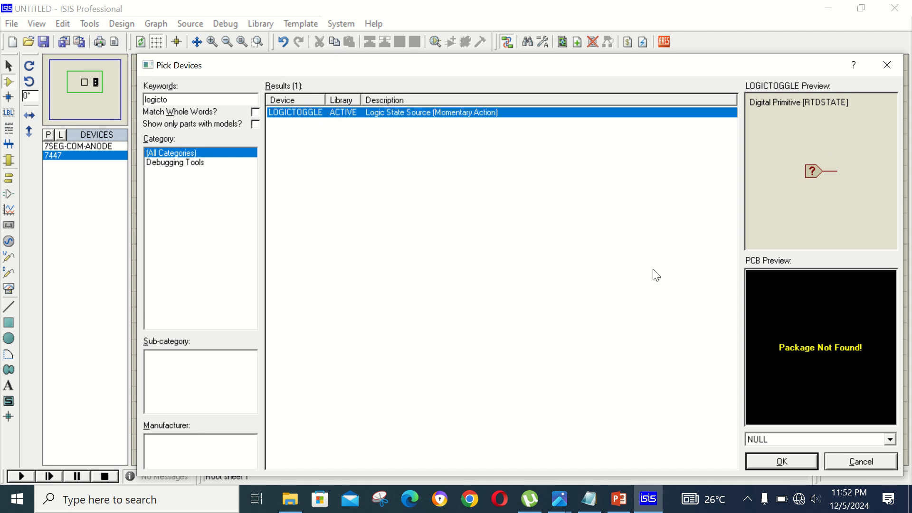
{"action": "left_click", "coordinate": [786, 459]}
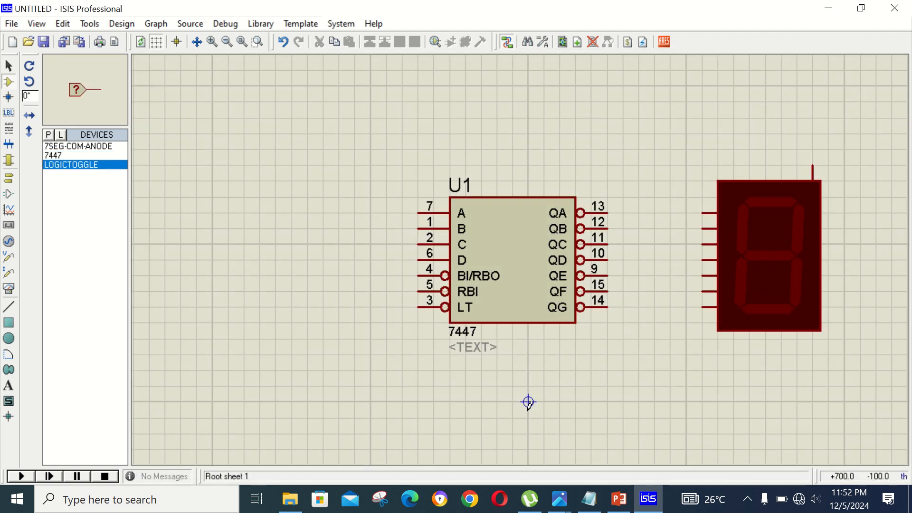
Place four LOGICTOGGLE devices in an evenly spaced vertical column on the input side of the 7447.
{"action": "left_click", "coordinate": [221, 251]}
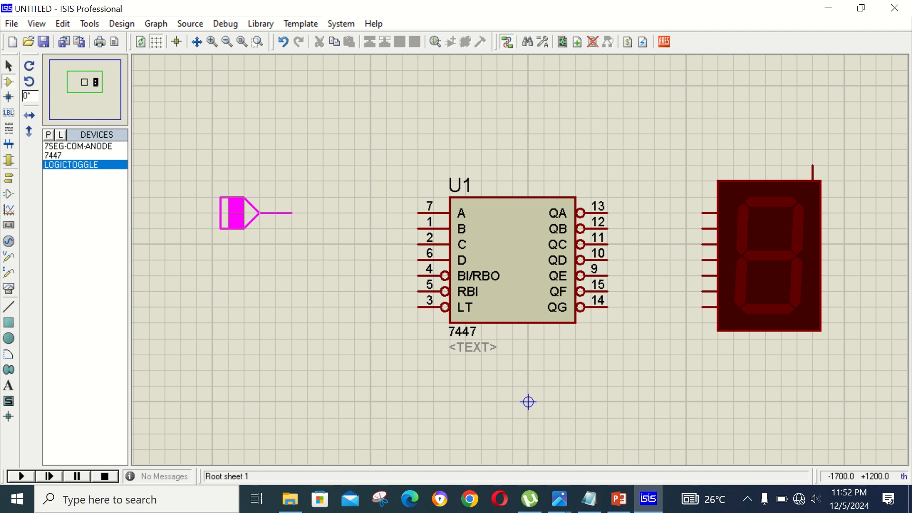
{"action": "left_click", "coordinate": [300, 134]}
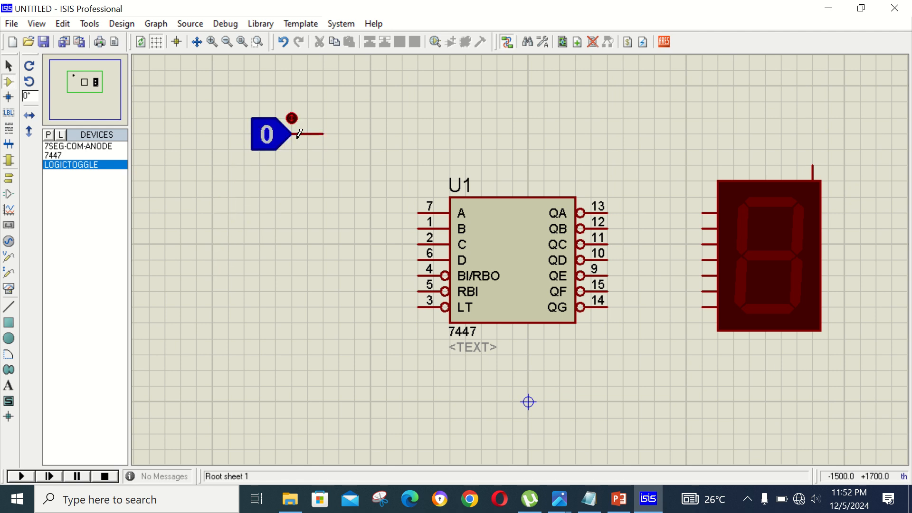
{"action": "left_click", "coordinate": [264, 185]}
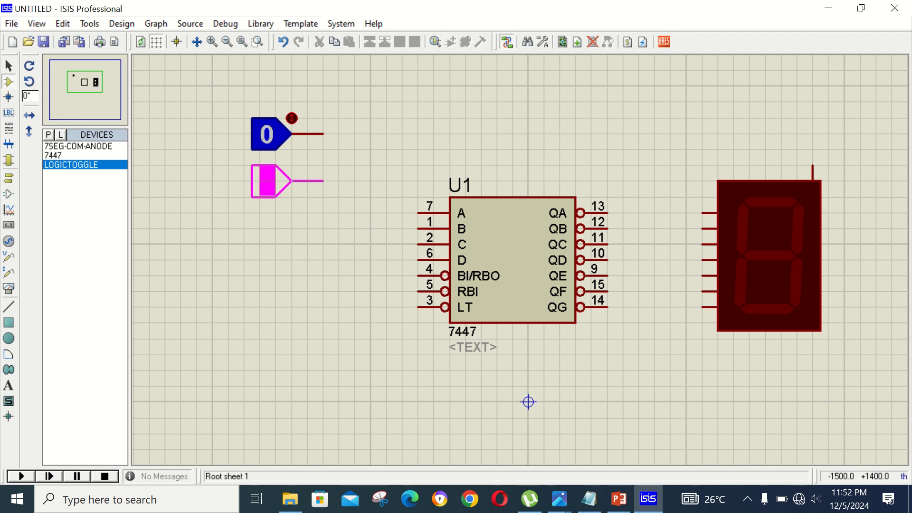
{"action": "left_click", "coordinate": [266, 181]}
{"action": "left_click", "coordinate": [250, 229]}
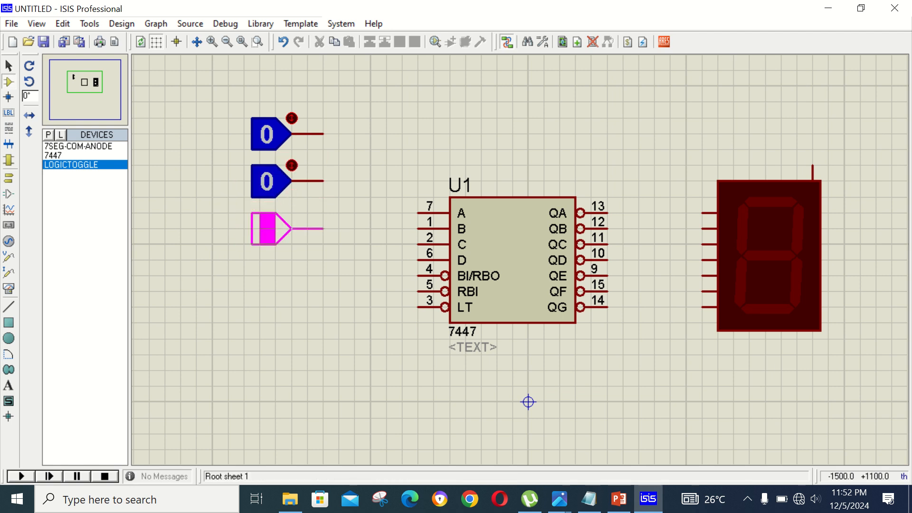
{"action": "left_click", "coordinate": [266, 228]}
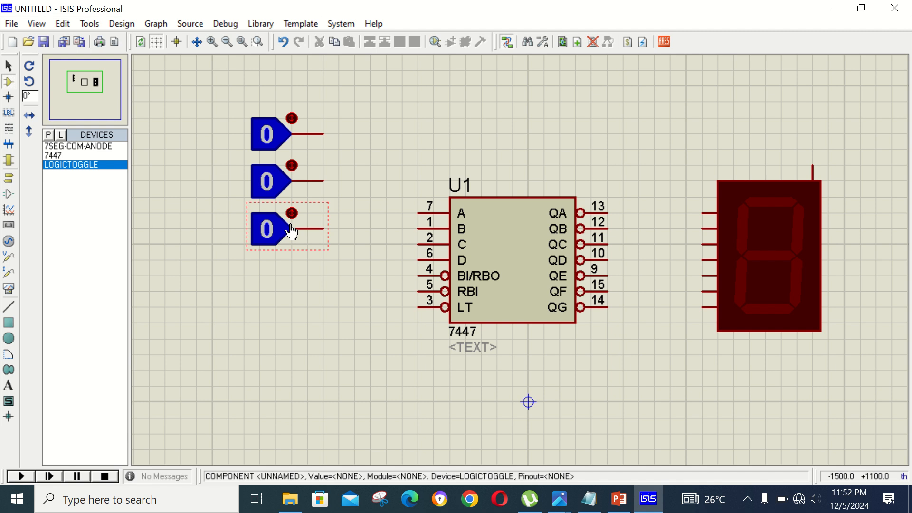
{"action": "left_click", "coordinate": [278, 275]}
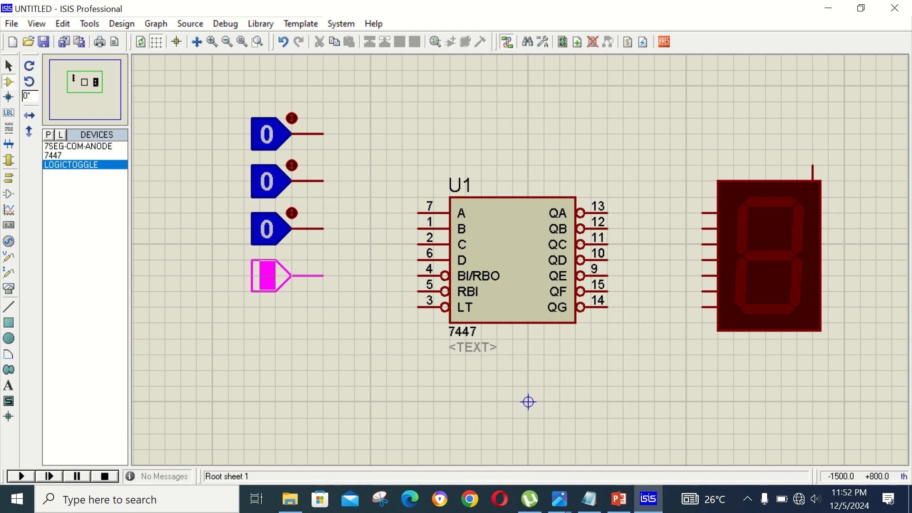
{"action": "left_click", "coordinate": [267, 276]}
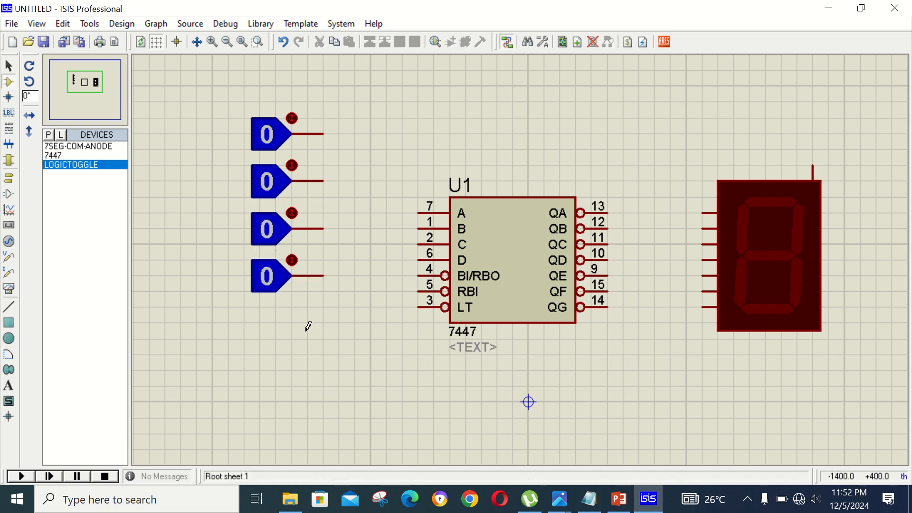
Wire the 7447 outputs QA, QB, QC and QD straight across to the display's segment pins A to D.
{"action": "left_click", "coordinate": [608, 212]}
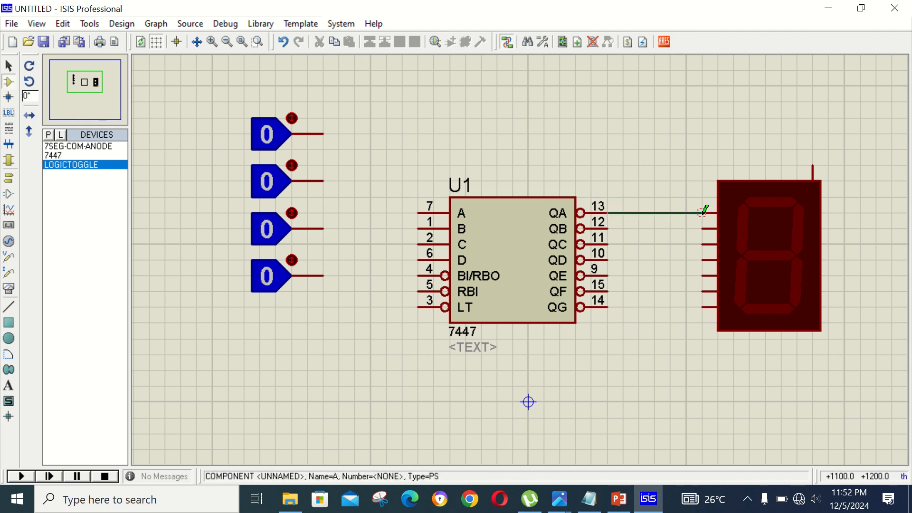
{"action": "left_click", "coordinate": [703, 212]}
{"action": "left_click", "coordinate": [703, 228]}
{"action": "left_click", "coordinate": [608, 228]}
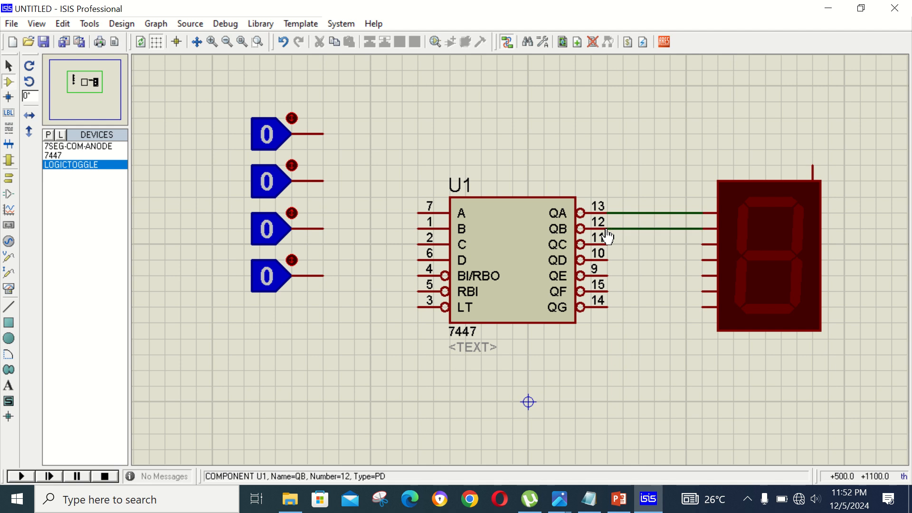
{"action": "left_click", "coordinate": [610, 243]}
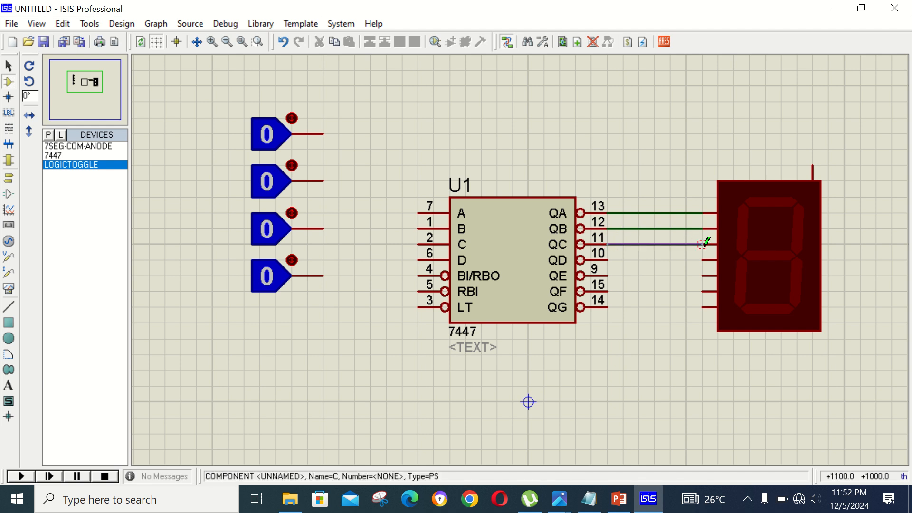
{"action": "left_click", "coordinate": [703, 244]}
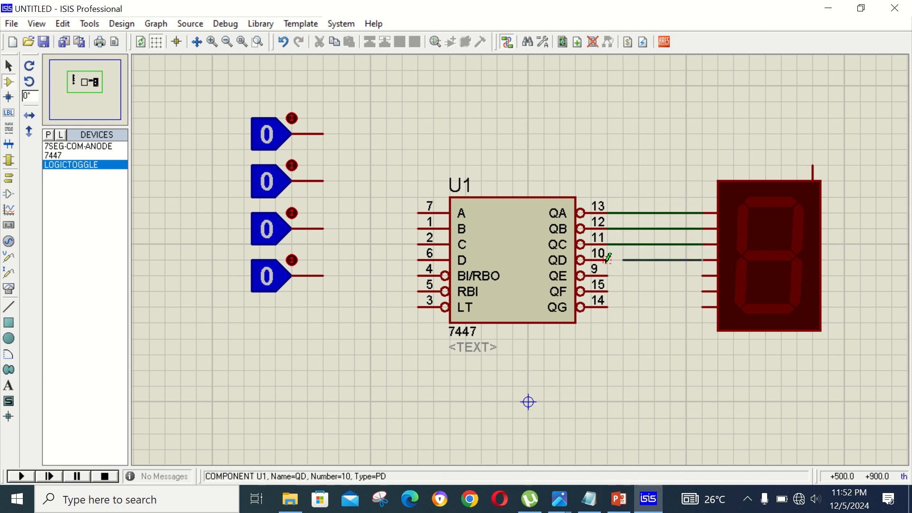
{"action": "left_click", "coordinate": [609, 260]}
{"action": "left_click", "coordinate": [703, 260]}
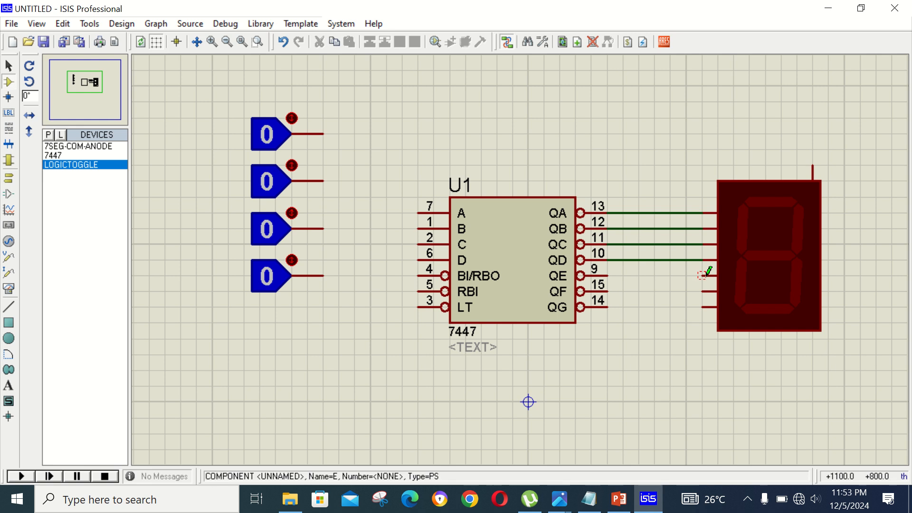
Wire the 7447 outputs QE, QF and QG to the display's remaining three segment pins.
{"action": "left_click", "coordinate": [704, 275]}
{"action": "left_click", "coordinate": [608, 275]}
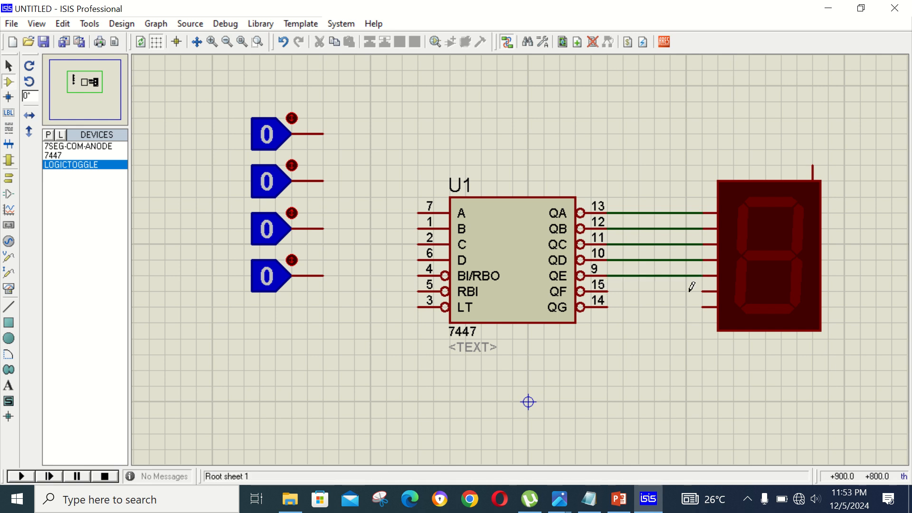
{"action": "left_click", "coordinate": [704, 290]}
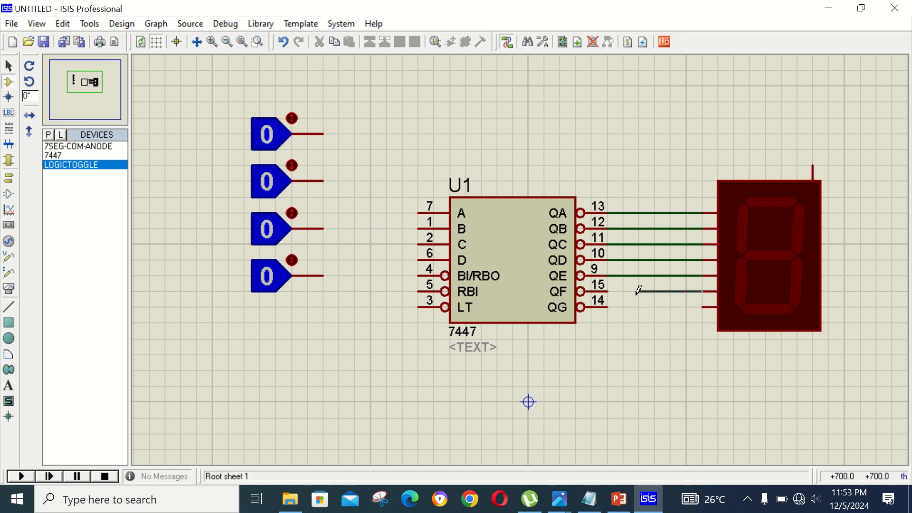
{"action": "left_click", "coordinate": [608, 291]}
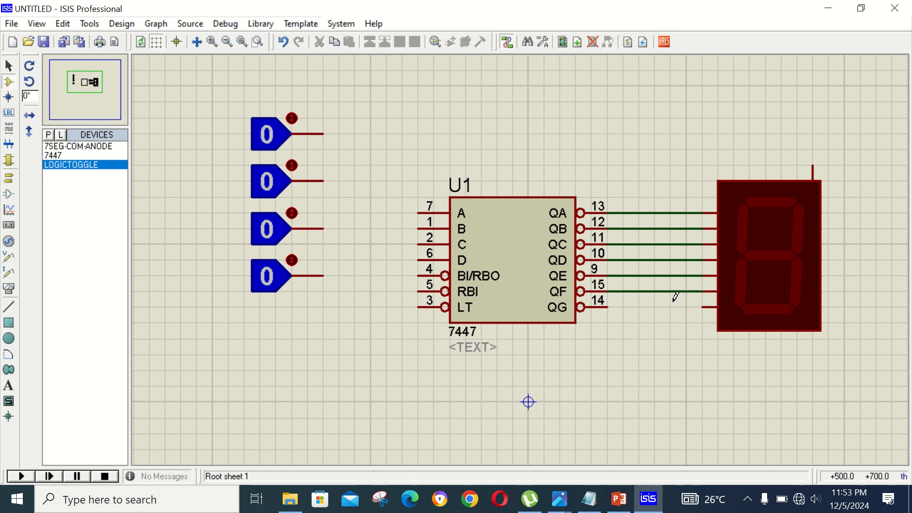
{"action": "left_click", "coordinate": [702, 307]}
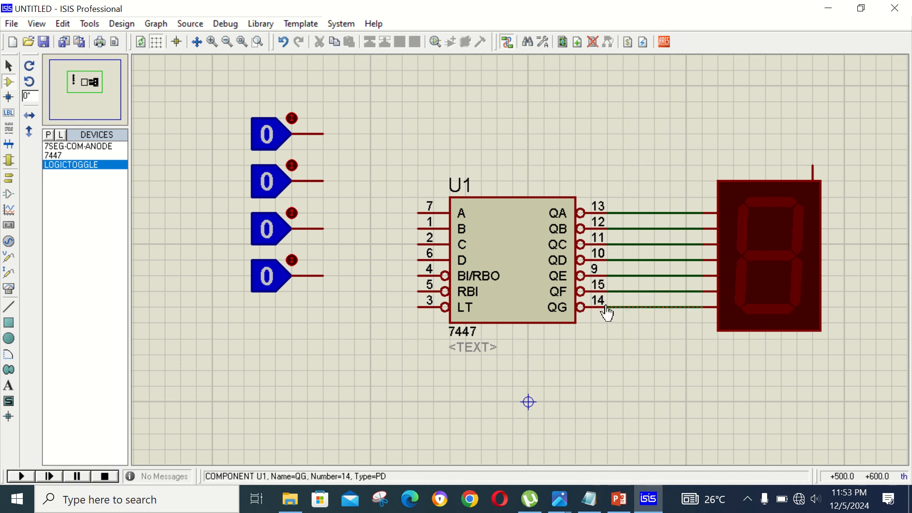
{"action": "left_click", "coordinate": [607, 309]}
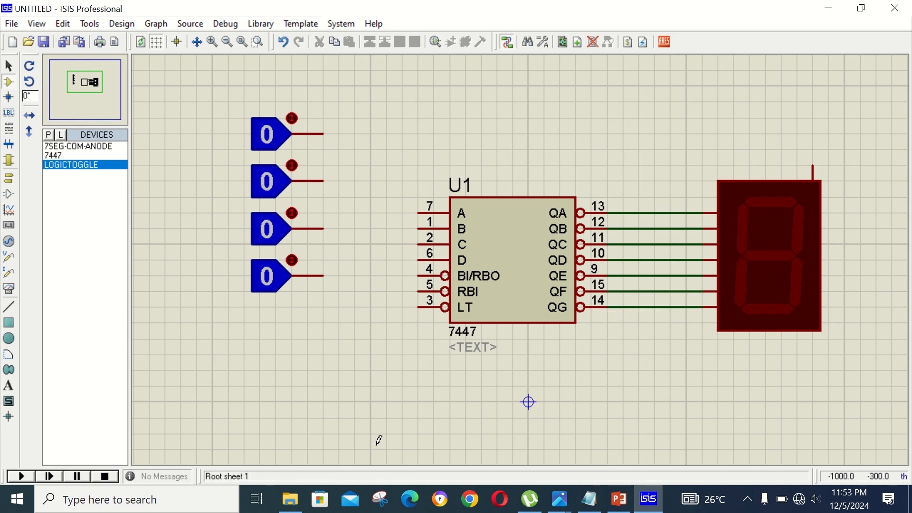
Open the sssf image from the tutorial folder in File Explorer, examine its enlarged common anode wiring diagram, and return to the ISIS schematic.
{"action": "left_click", "coordinate": [291, 499]}
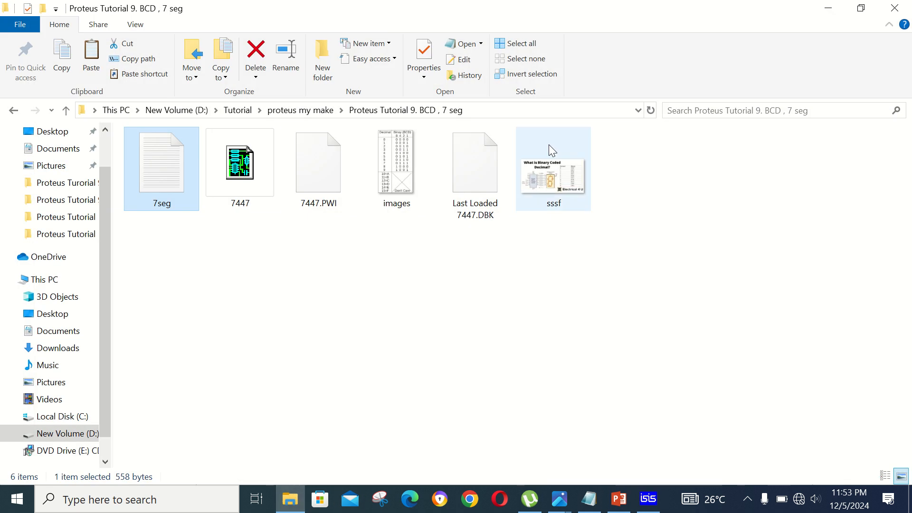
{"action": "double_click", "coordinate": [560, 181]}
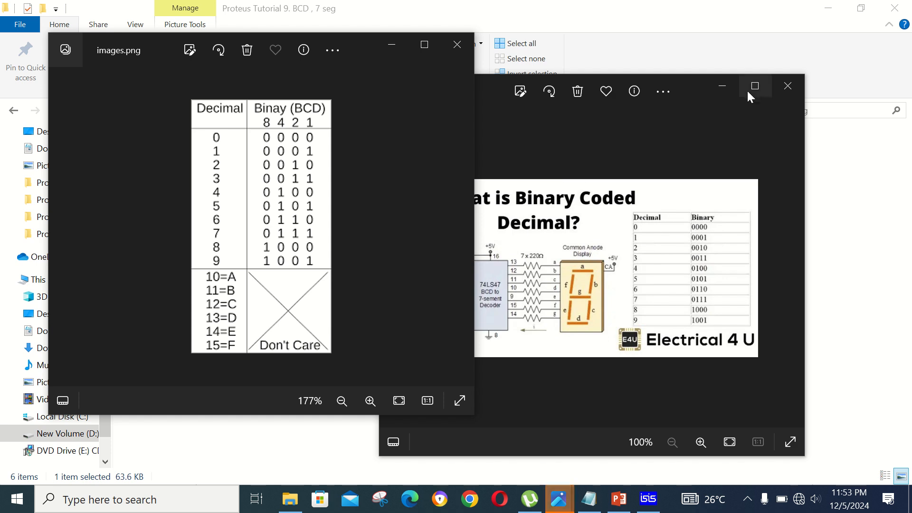
{"action": "left_click", "coordinate": [706, 438]}
{"action": "left_click", "coordinate": [706, 438]}
{"action": "left_click", "coordinate": [707, 438]}
{"action": "left_click", "coordinate": [706, 438]}
{"action": "left_click", "coordinate": [706, 438]}
{"action": "left_click", "coordinate": [707, 438]}
{"action": "left_click", "coordinate": [706, 438]}
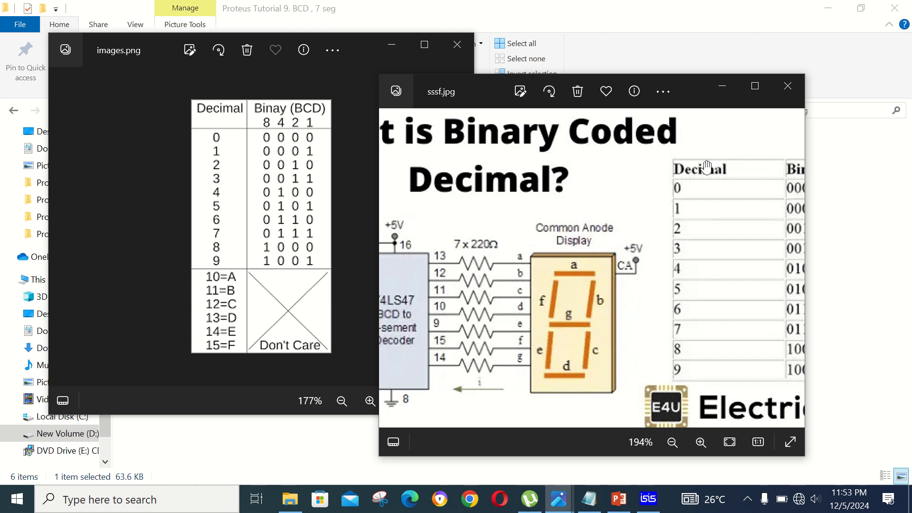
{"action": "left_click", "coordinate": [717, 93]}
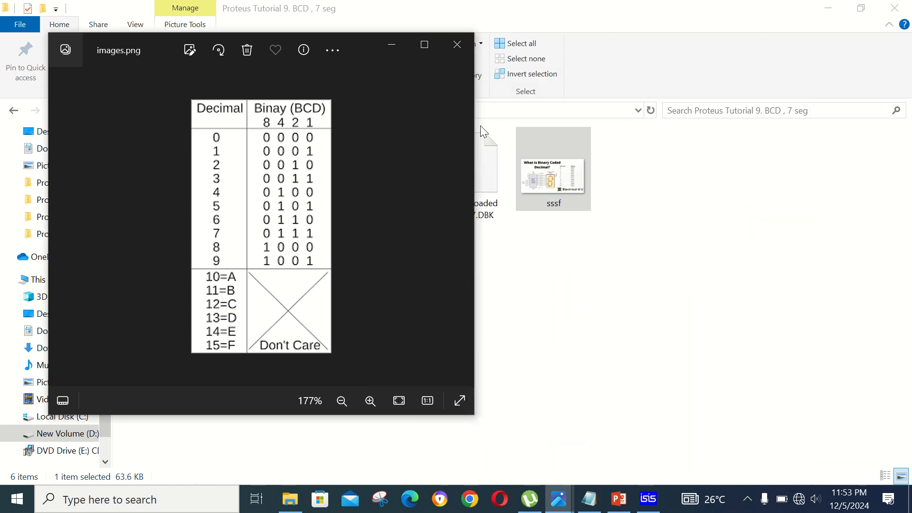
{"action": "left_click", "coordinate": [391, 47]}
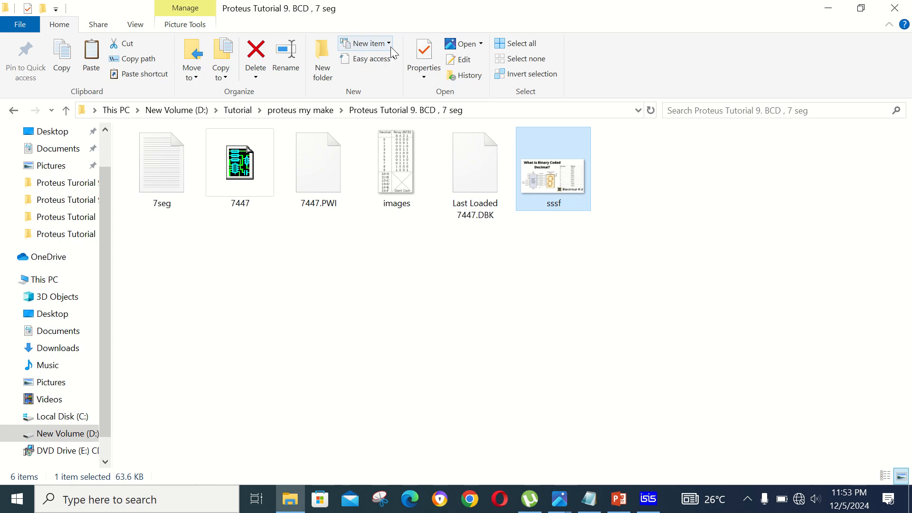
{"action": "left_click", "coordinate": [648, 506]}
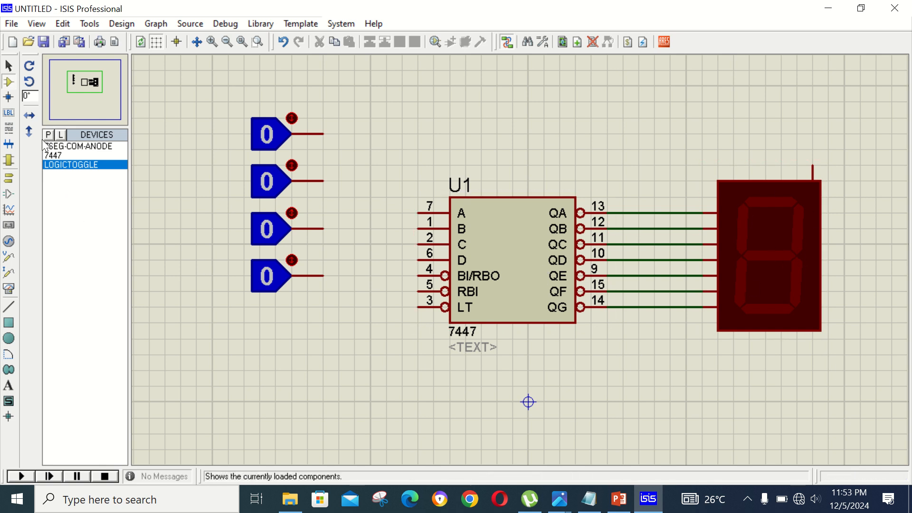
Place a POWER terminal above the seven-segment display and wire it to the common anode pin.
{"action": "left_click", "coordinate": [9, 178]}
{"action": "left_click", "coordinate": [71, 183]}
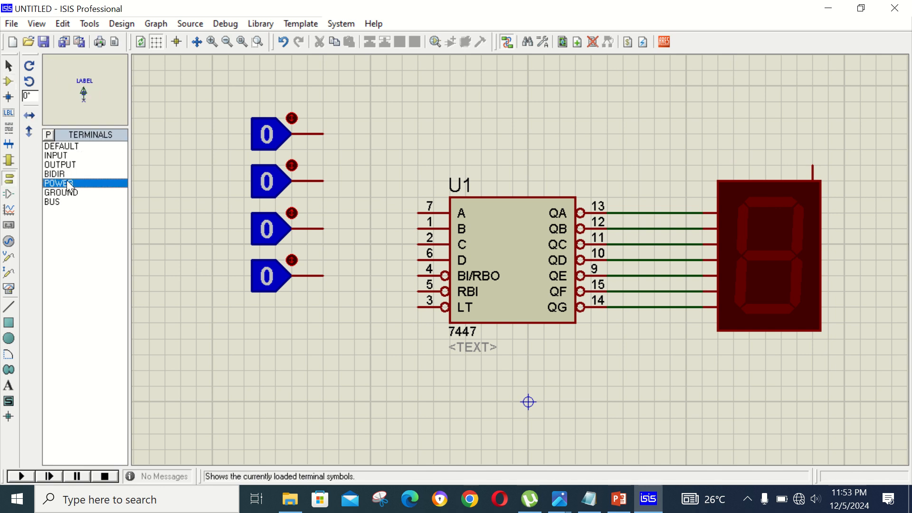
{"action": "left_click", "coordinate": [814, 133]}
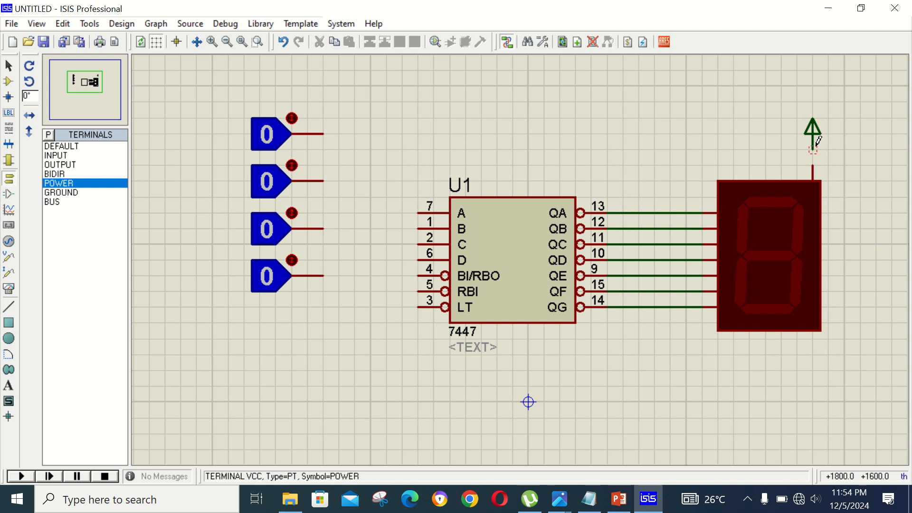
{"action": "left_click", "coordinate": [813, 148]}
{"action": "left_click", "coordinate": [816, 174]}
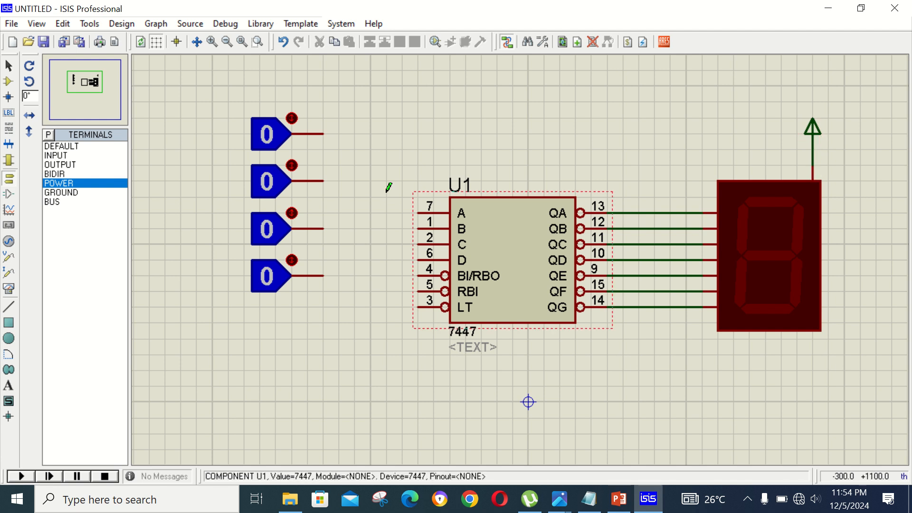
Wire the four logic toggles, from top to bottom, to the 7447 inputs A, B, C and D.
{"action": "left_click", "coordinate": [326, 133]}
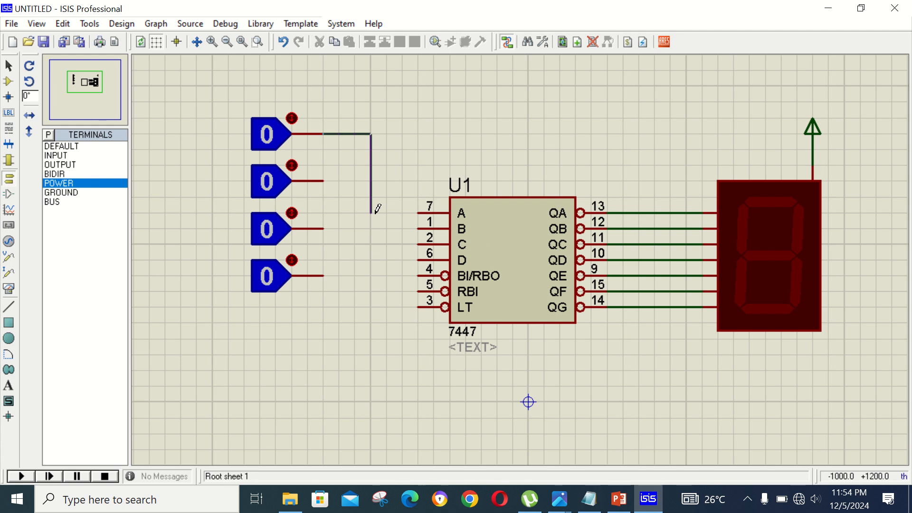
{"action": "left_click", "coordinate": [419, 213]}
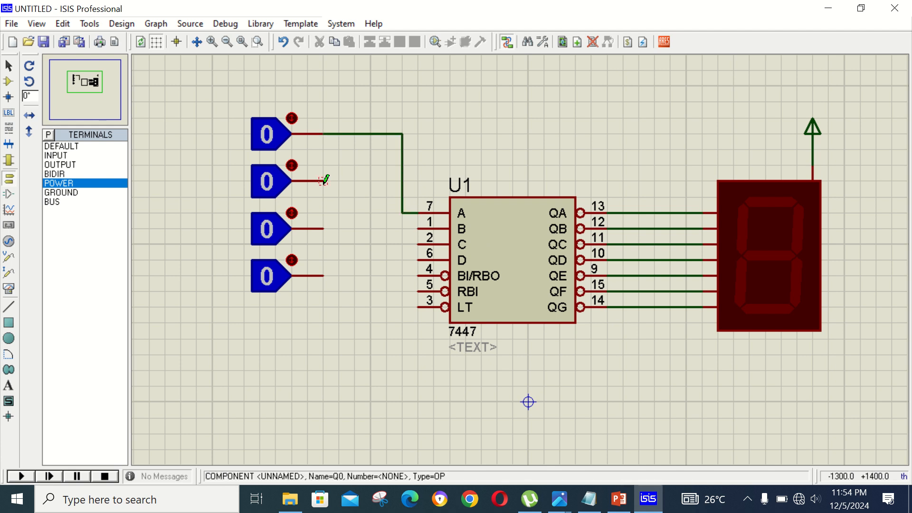
{"action": "left_click", "coordinate": [325, 181]}
{"action": "left_click", "coordinate": [419, 227]}
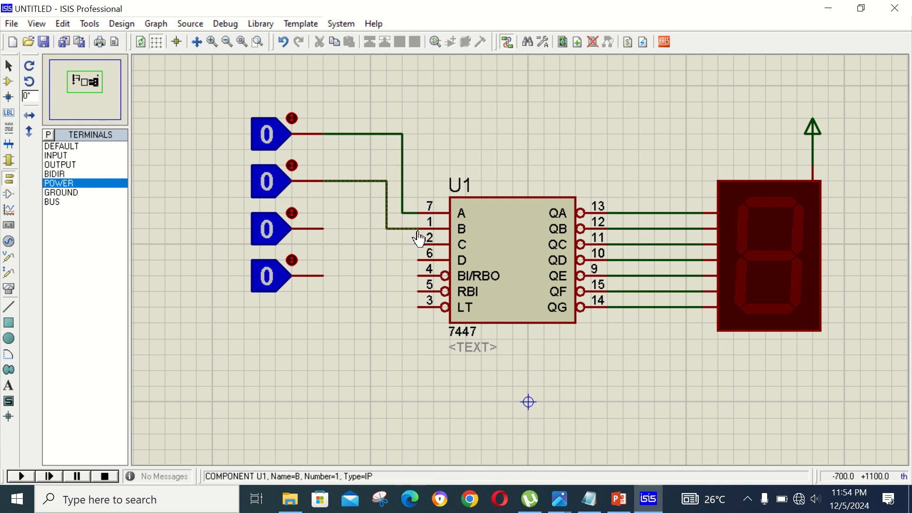
{"action": "left_click", "coordinate": [325, 228]}
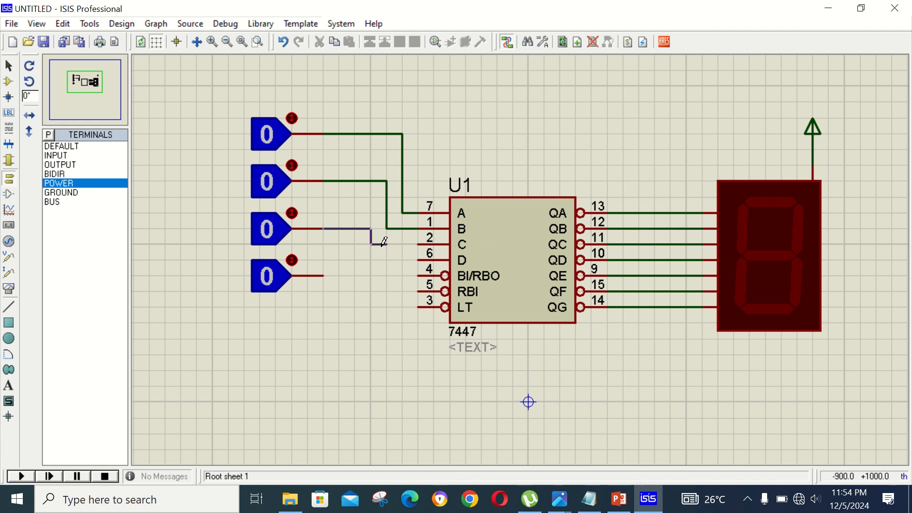
{"action": "left_click", "coordinate": [419, 245]}
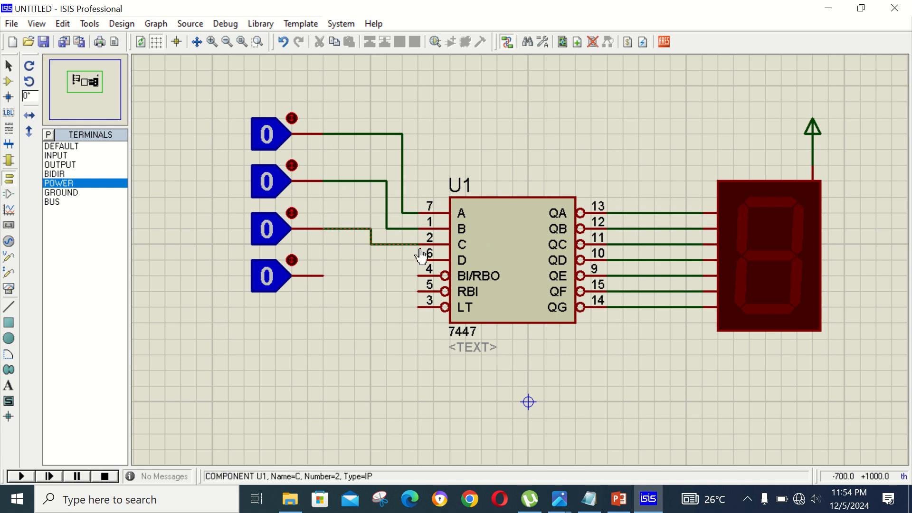
{"action": "left_click", "coordinate": [361, 271]}
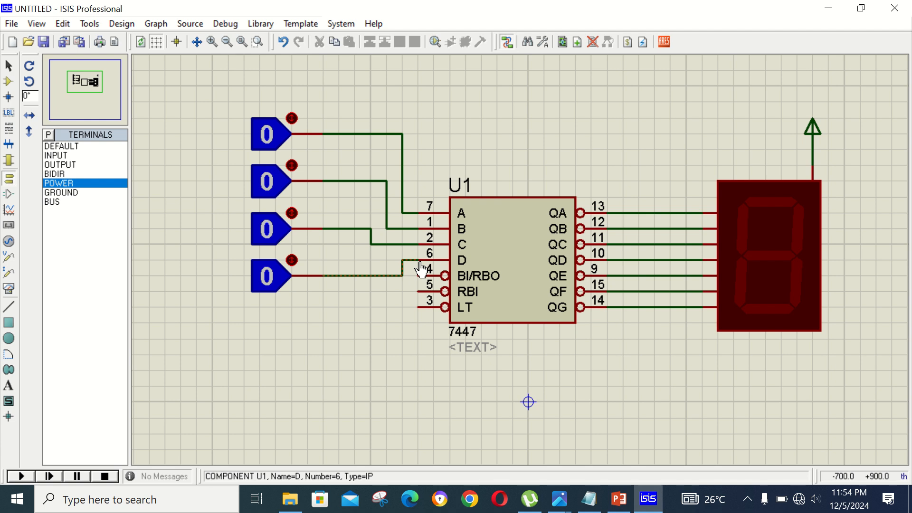
{"action": "left_click", "coordinate": [420, 262]}
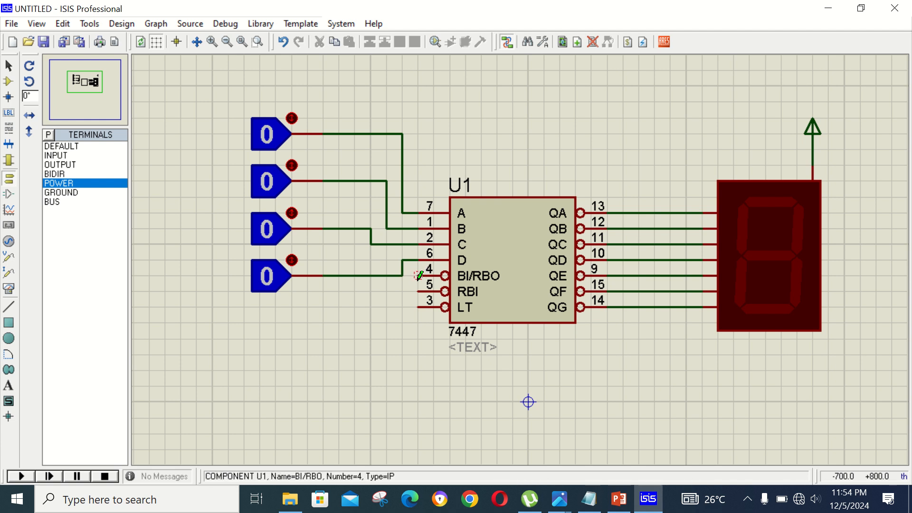
{"action": "left_click", "coordinate": [419, 275]}
{"action": "left_click", "coordinate": [418, 307]}
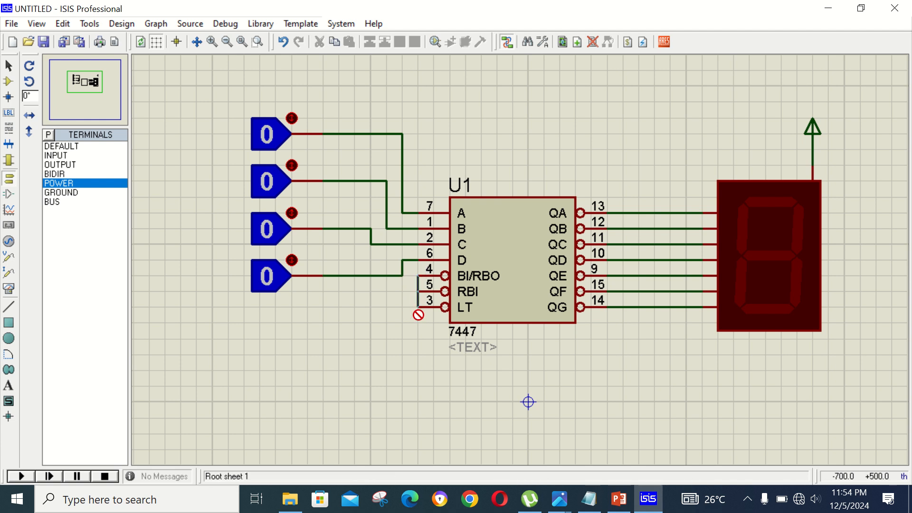
{"action": "right_click", "coordinate": [385, 309]}
{"action": "left_click", "coordinate": [418, 276]}
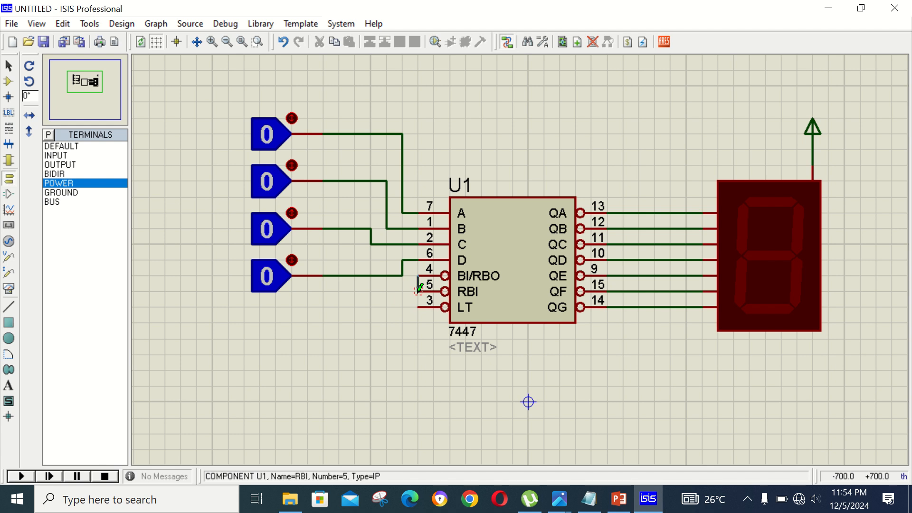
{"action": "right_click", "coordinate": [419, 287]}
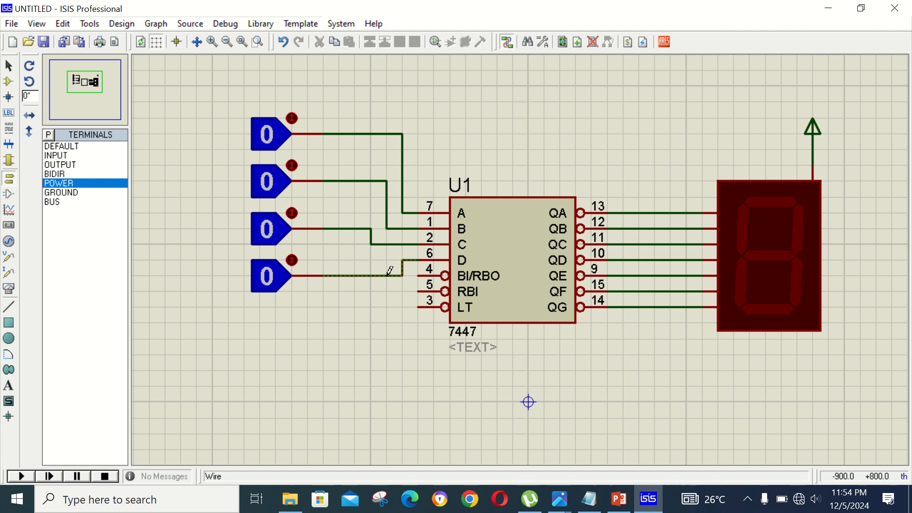
{"action": "left_click", "coordinate": [387, 274]}
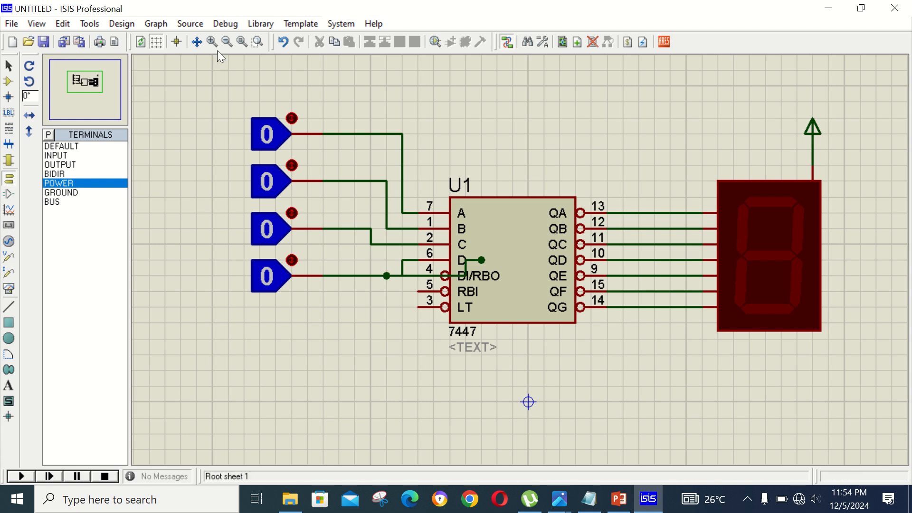
{"action": "left_click", "coordinate": [282, 46]}
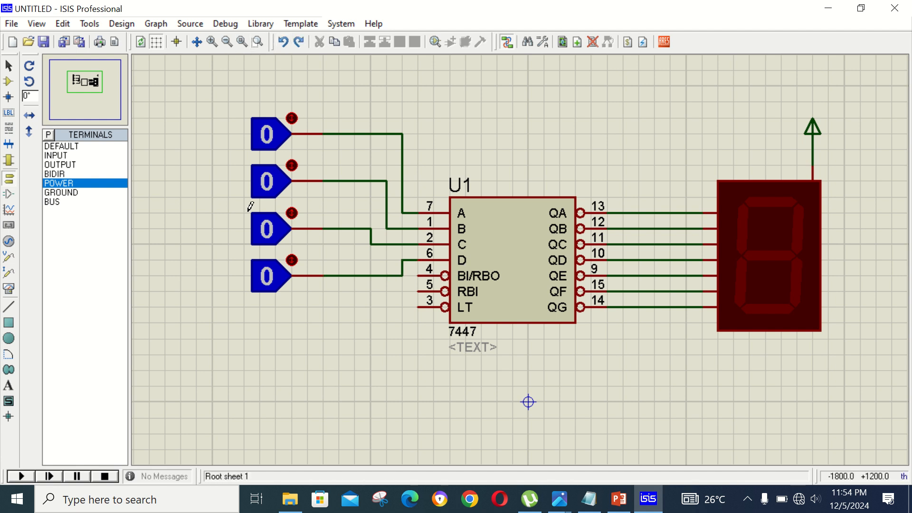
Delete the wire between the lowest logic toggle and input D and reroute it with its bend closer to the toggle.
{"action": "right_click", "coordinate": [400, 274]}
{"action": "left_click", "coordinate": [445, 310]}
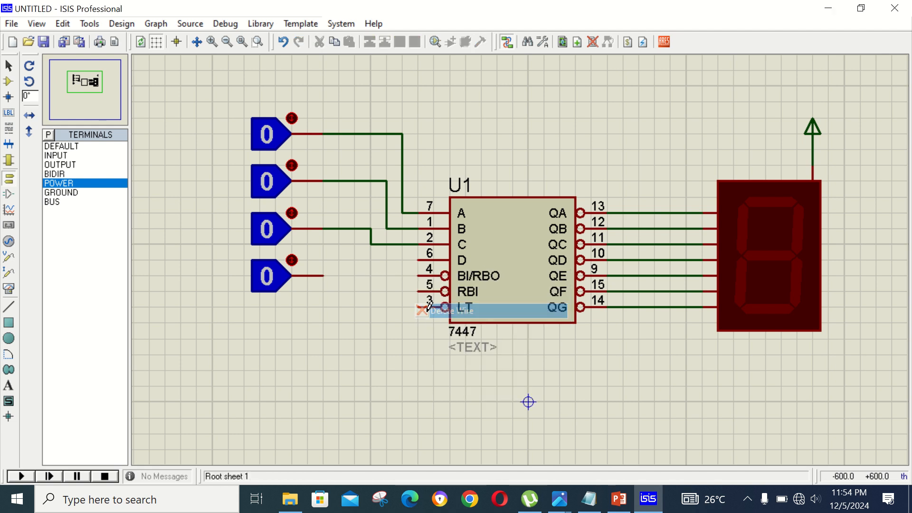
{"action": "left_click", "coordinate": [410, 258]}
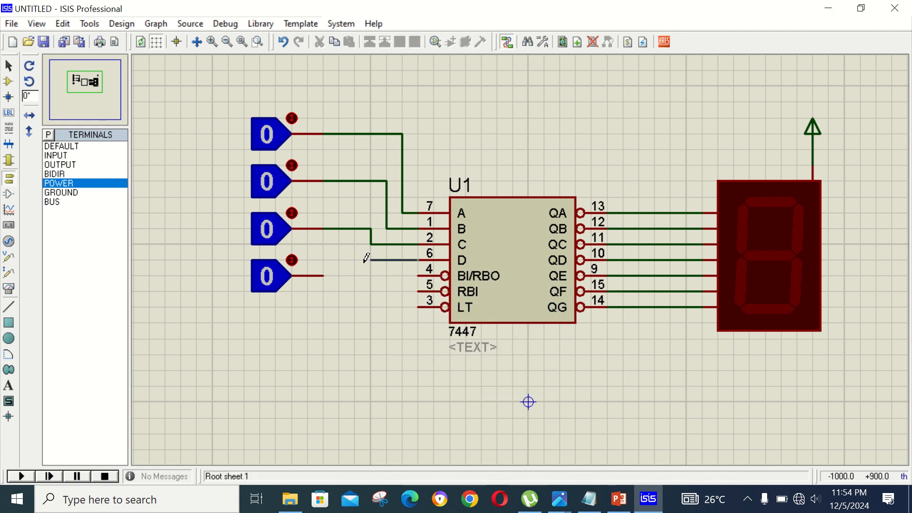
{"action": "left_click", "coordinate": [355, 260]}
{"action": "left_click", "coordinate": [324, 276]}
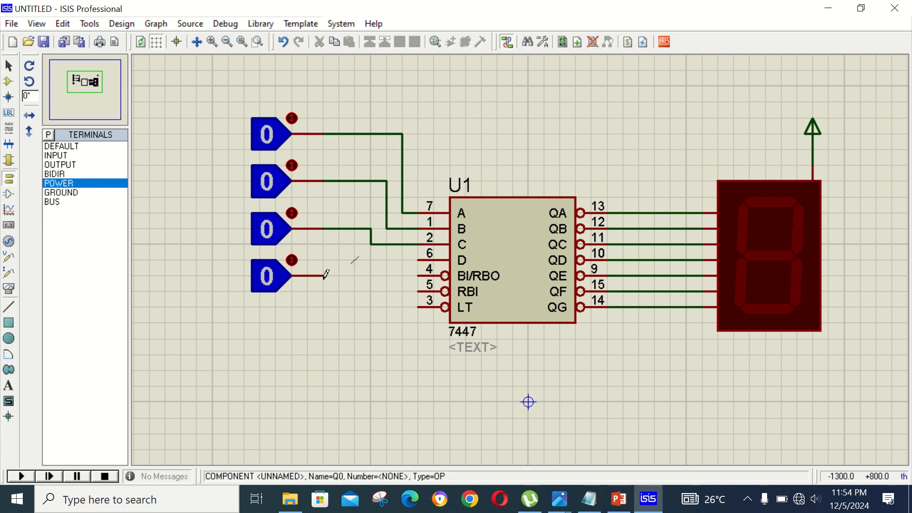
Wire the 7447 BI/RBO pin to LT and join the RBI pin to that wire.
{"action": "left_click", "coordinate": [417, 274]}
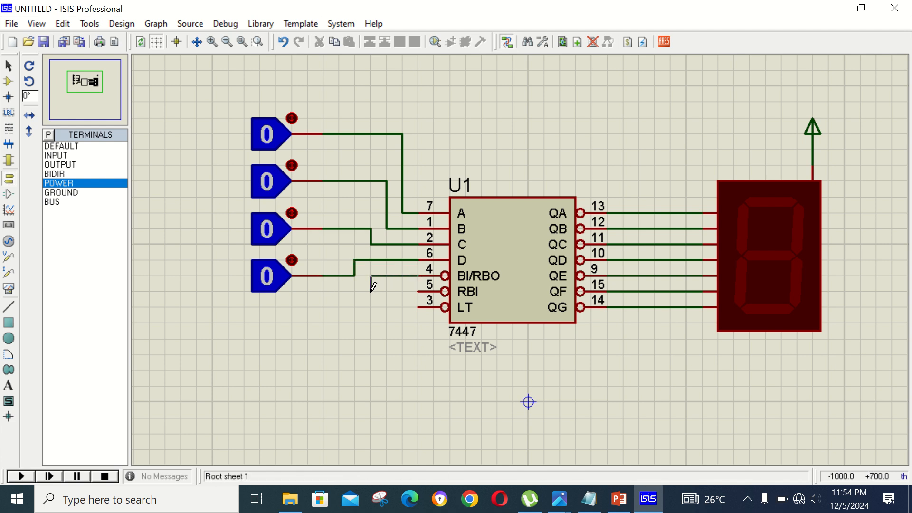
{"action": "left_click", "coordinate": [420, 307]}
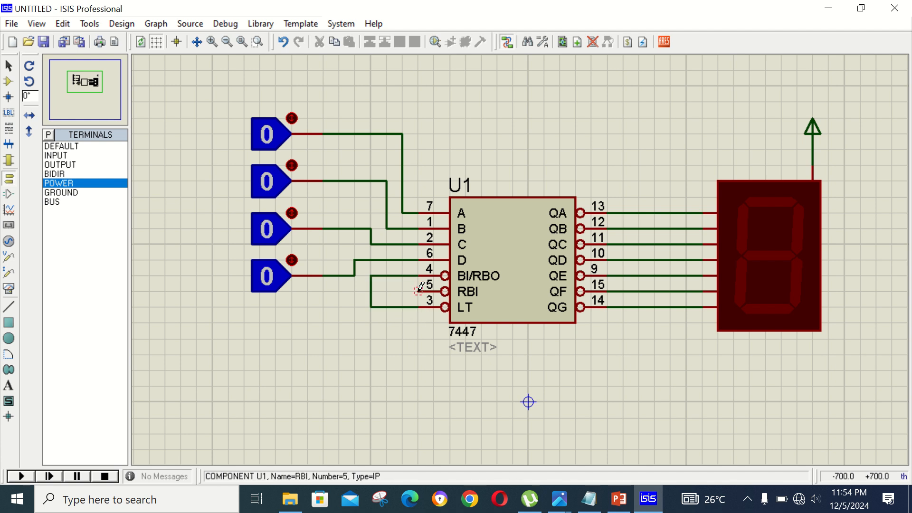
{"action": "left_click", "coordinate": [420, 290]}
{"action": "left_click", "coordinate": [371, 291]}
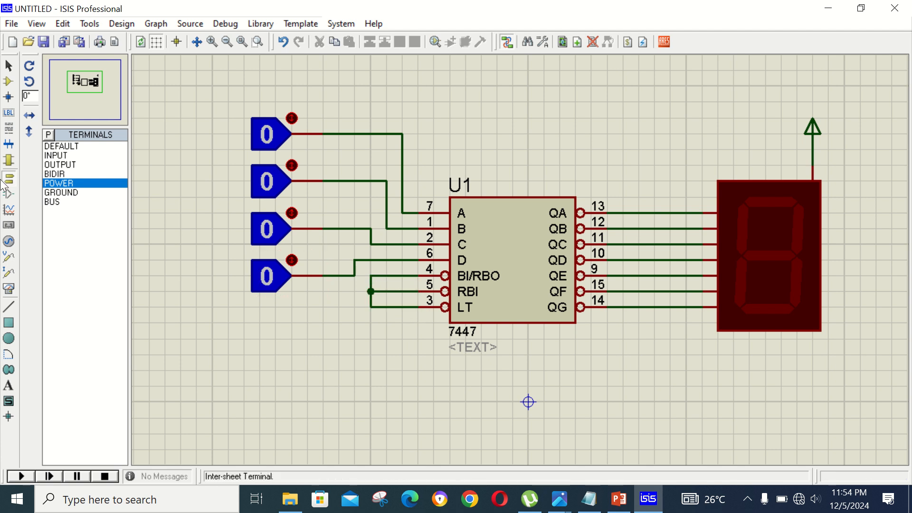
Place a POWER terminal below the joined control pin wires and rotate it clockwise twice so that it points down.
{"action": "left_click", "coordinate": [385, 356]}
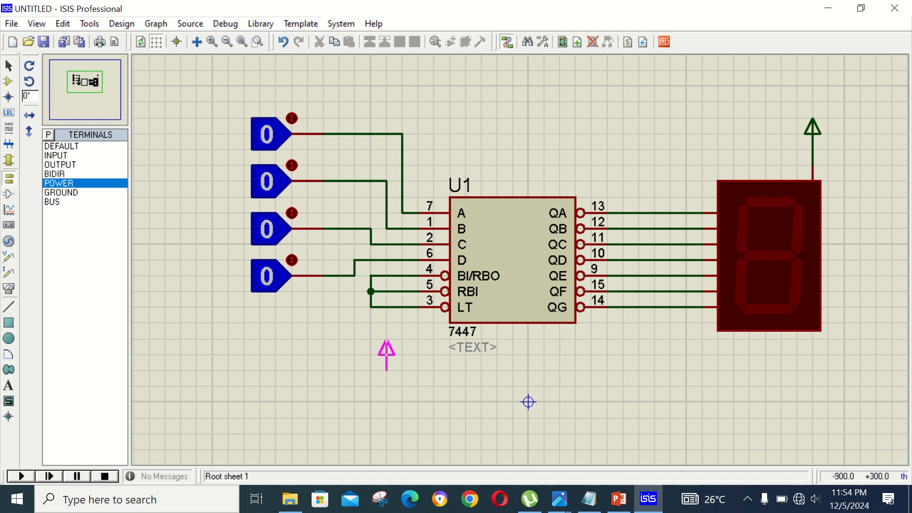
{"action": "left_click", "coordinate": [371, 354]}
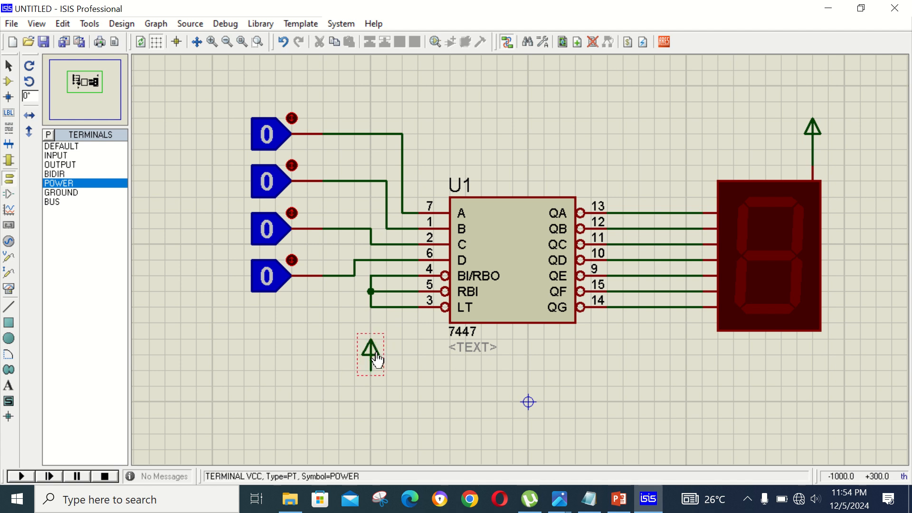
{"action": "right_click", "coordinate": [378, 347]}
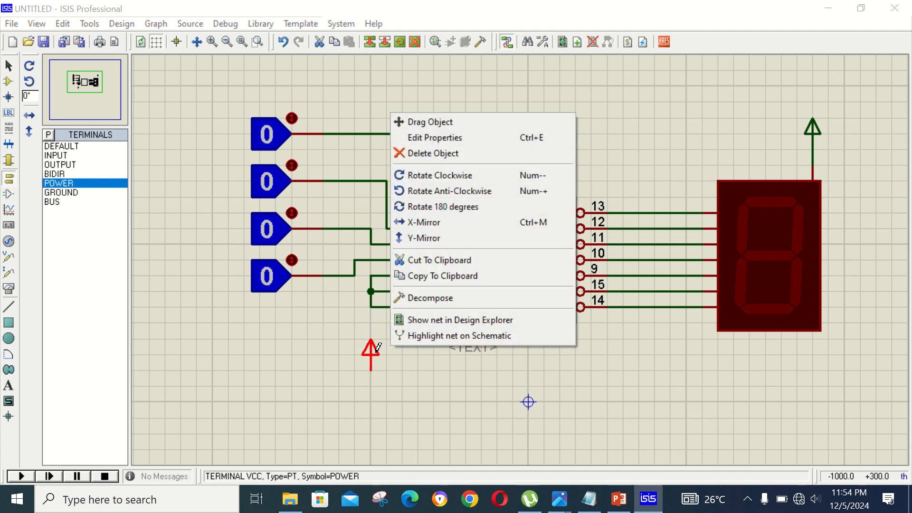
{"action": "left_click", "coordinate": [449, 178]}
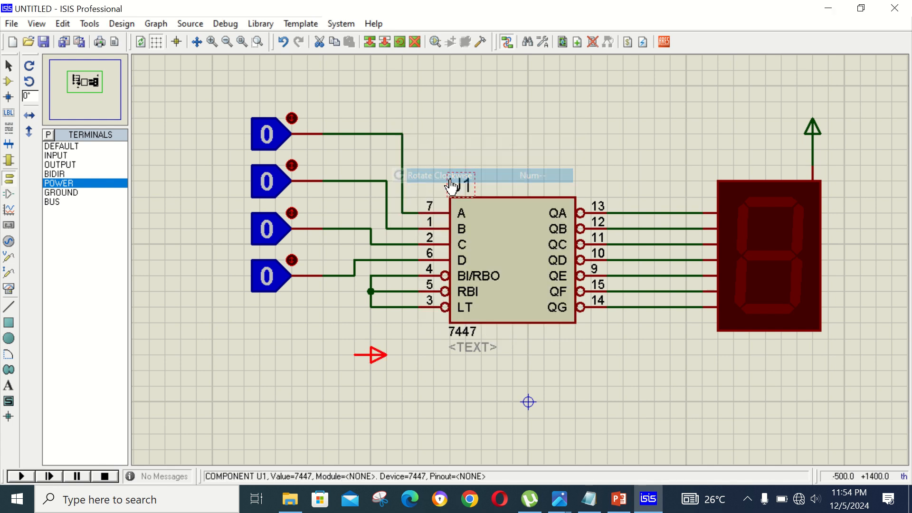
{"action": "right_click", "coordinate": [375, 355]}
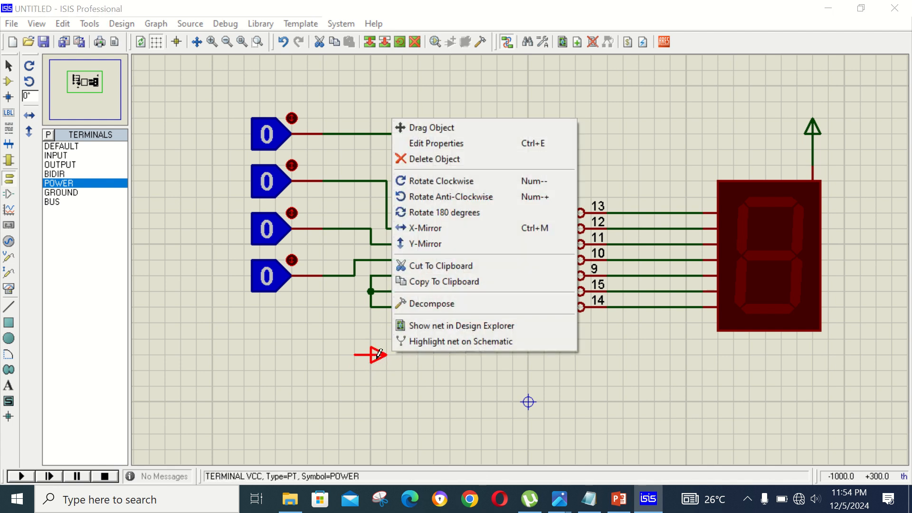
{"action": "left_click", "coordinate": [469, 186]}
{"action": "left_click", "coordinate": [374, 317]}
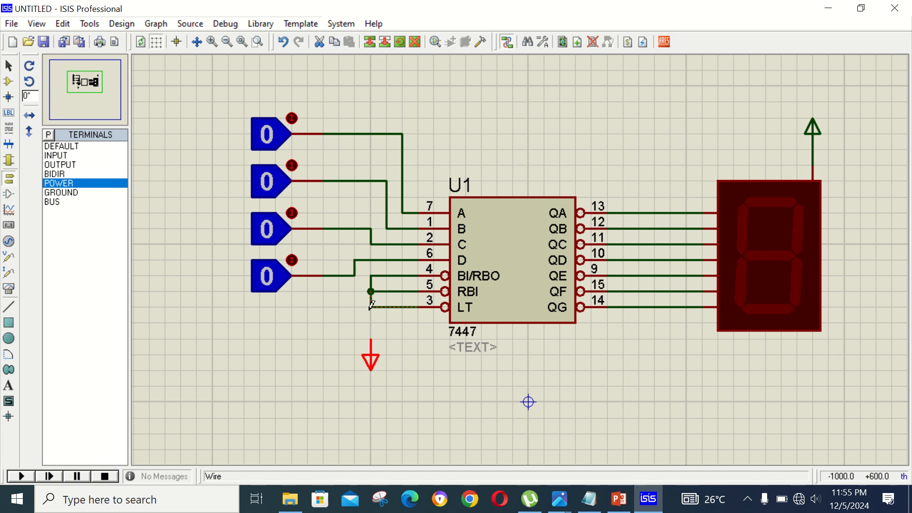
{"action": "left_click", "coordinate": [371, 306]}
{"action": "double_click", "coordinate": [323, 307]}
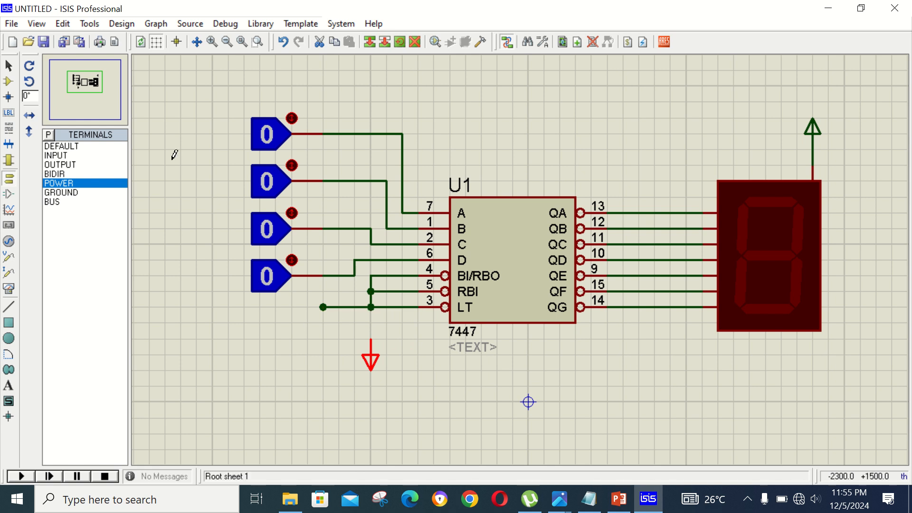
{"action": "left_click", "coordinate": [285, 42]}
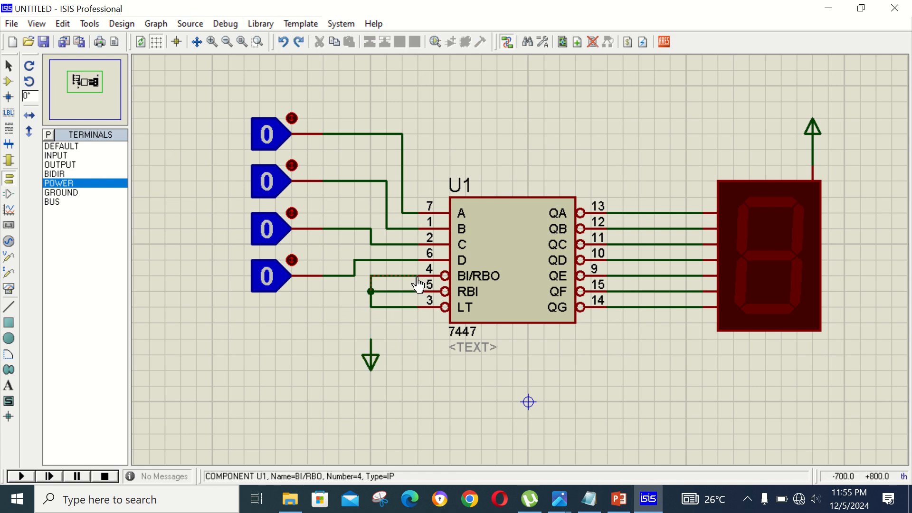
Wire the joined BI/RBO, RBI and LT line down to the downward-pointing POWER terminal.
{"action": "left_click", "coordinate": [371, 307]}
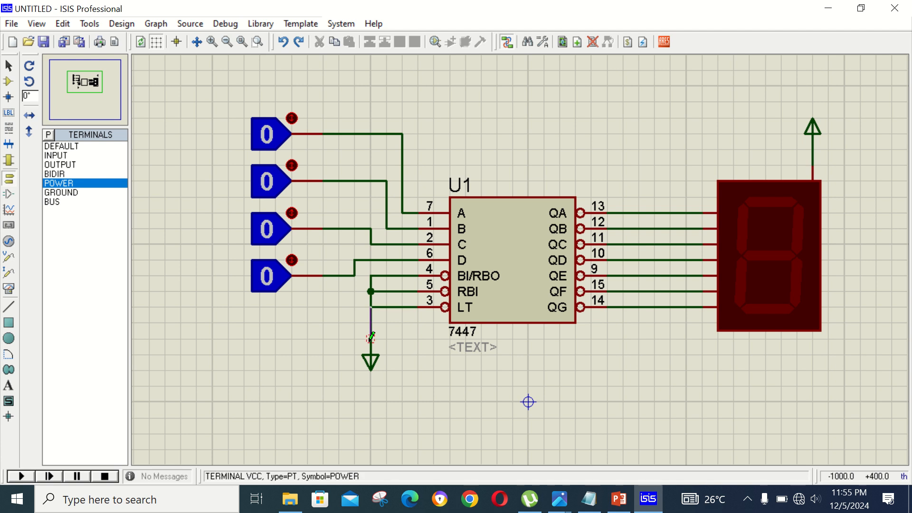
{"action": "left_click", "coordinate": [371, 347]}
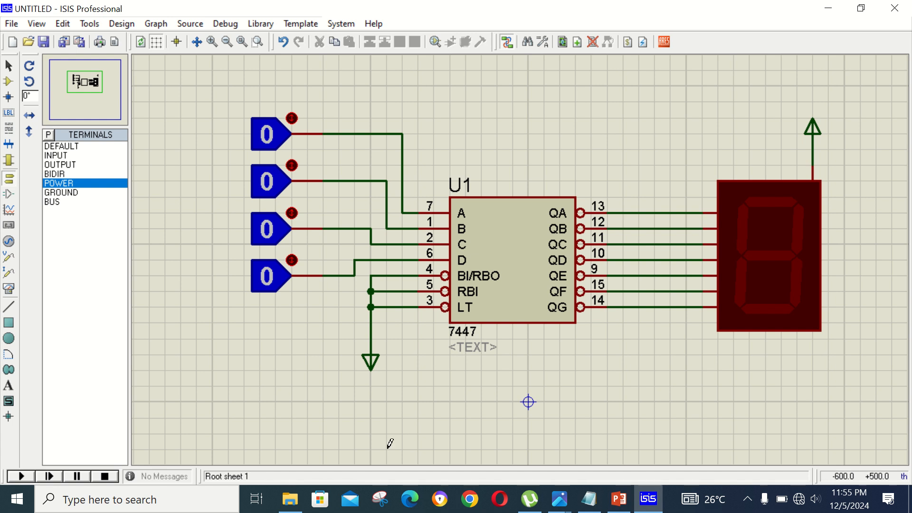
Restore the ISIS window to a smaller size, open the images picture from the tutorial folder, and examine its BCD table enlarged to 285%.
{"action": "left_click", "coordinate": [861, 8]}
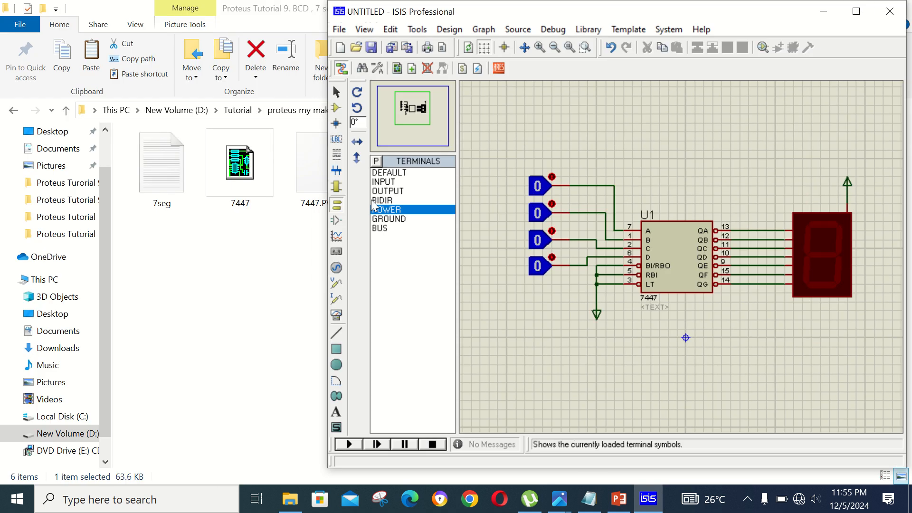
{"action": "left_click", "coordinate": [289, 258]}
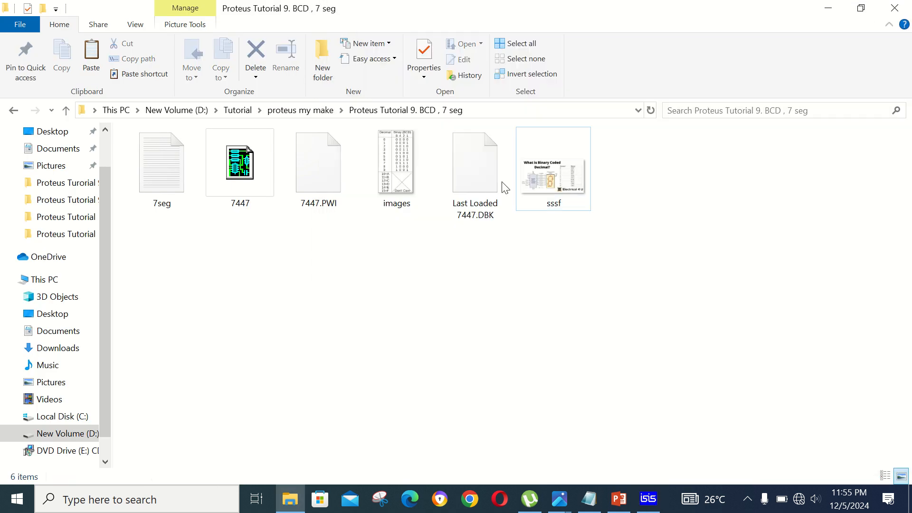
{"action": "left_click", "coordinate": [417, 193]}
{"action": "double_click", "coordinate": [418, 193]}
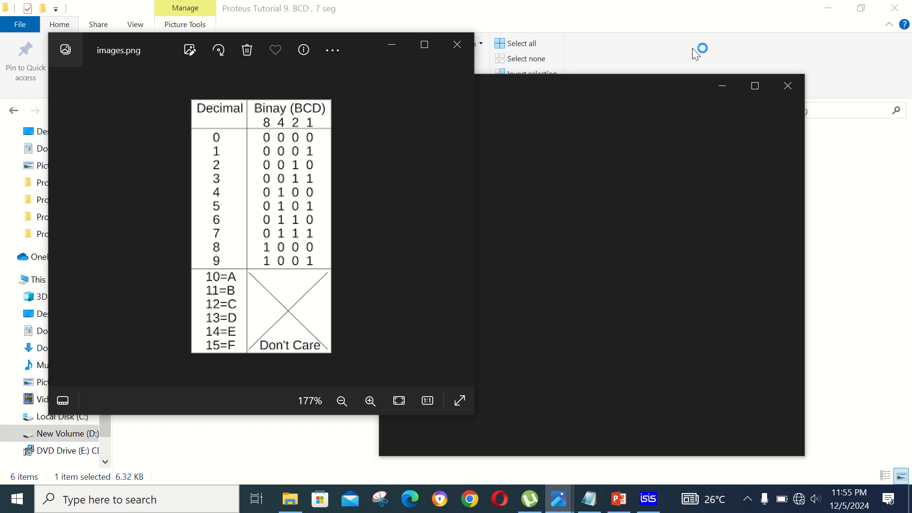
{"action": "left_click", "coordinate": [371, 402]}
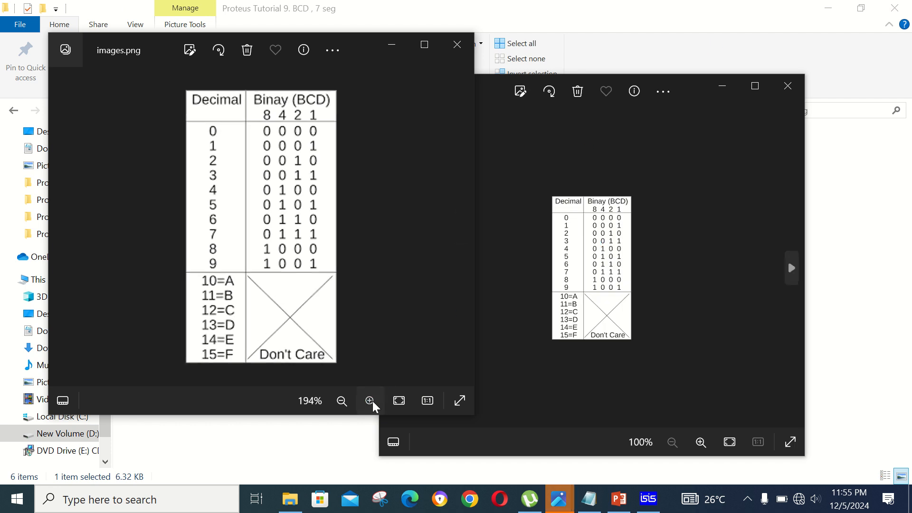
{"action": "left_click", "coordinate": [372, 402]}
{"action": "left_click", "coordinate": [371, 401]}
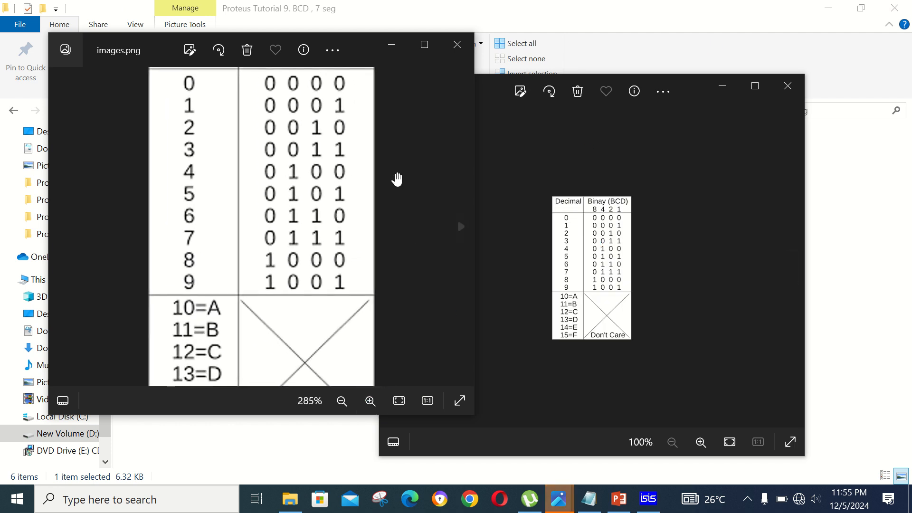
{"action": "left_click_drag", "start_coordinate": [334, 141], "coordinate": [324, 259]}
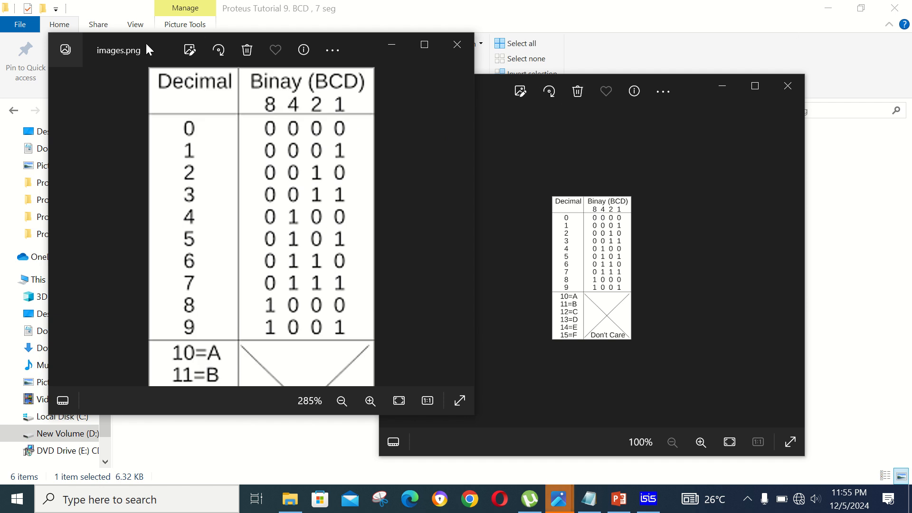
Close the duplicate picture window and arrange the enlarged BCD table beside the ISIS schematic.
{"action": "left_click_drag", "start_coordinate": [167, 42], "coordinate": [75, 60]}
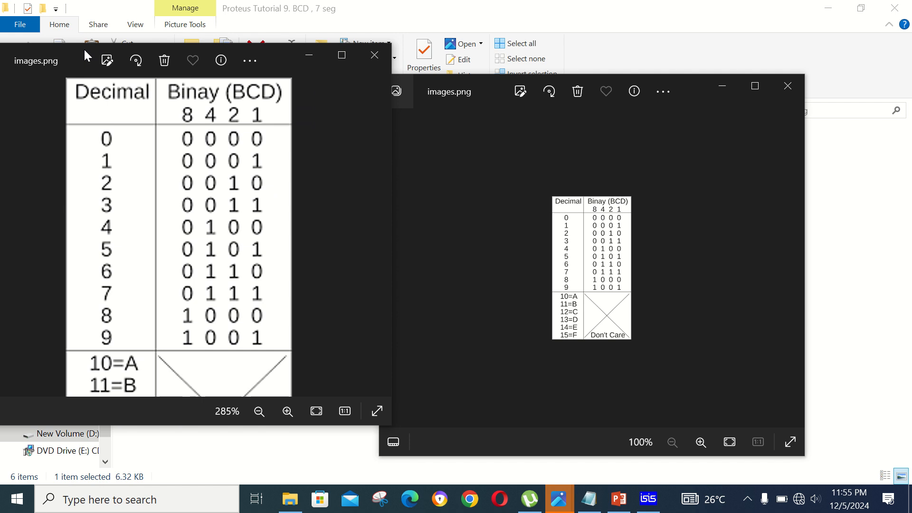
{"action": "left_click", "coordinate": [795, 92]}
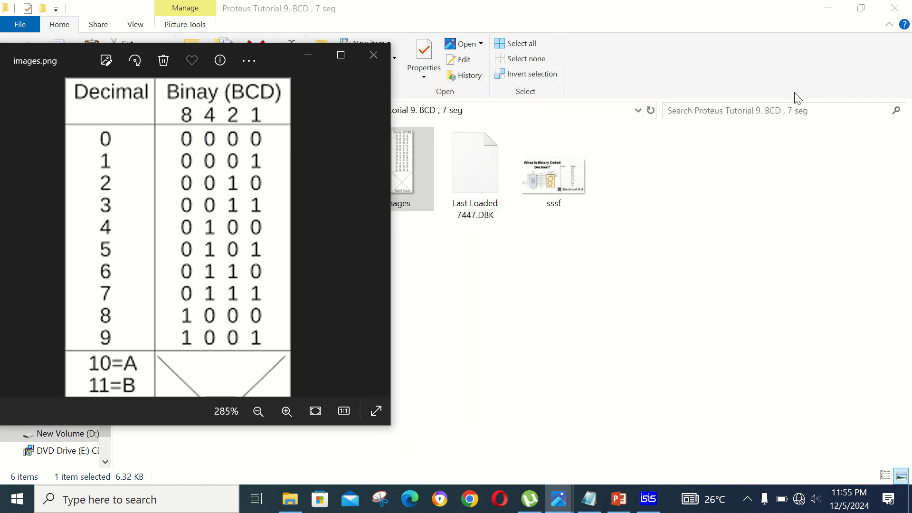
{"action": "left_click", "coordinate": [649, 498]}
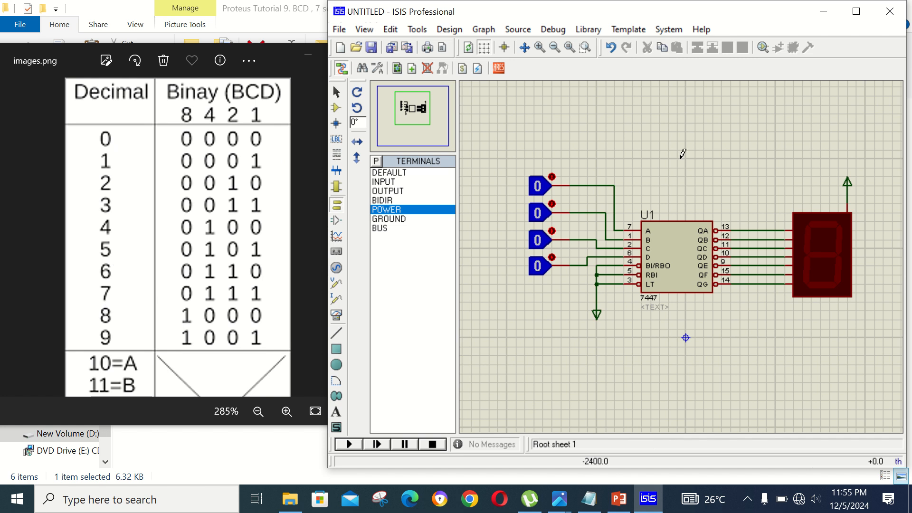
Run the simulation and test inputs A and B one at a time by setting each toggle to 1 and back to 0.
{"action": "left_click", "coordinate": [350, 444]}
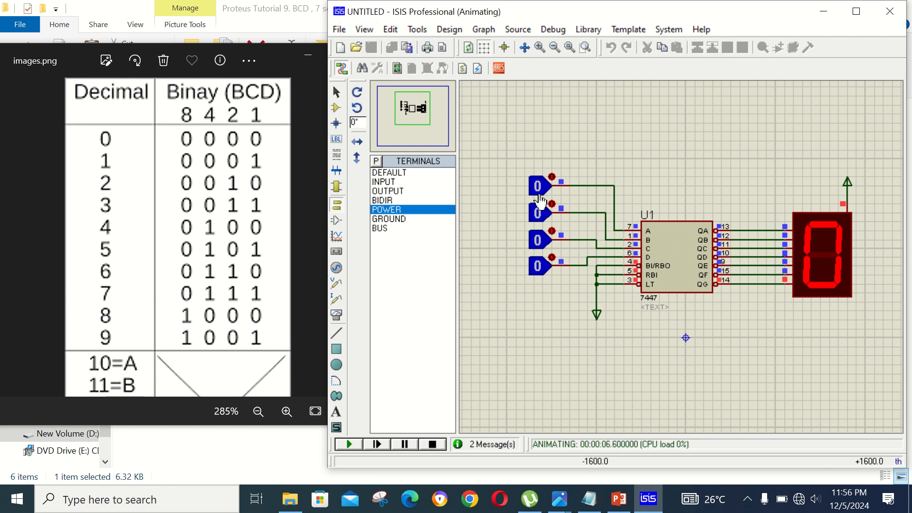
{"action": "left_click", "coordinate": [553, 175]}
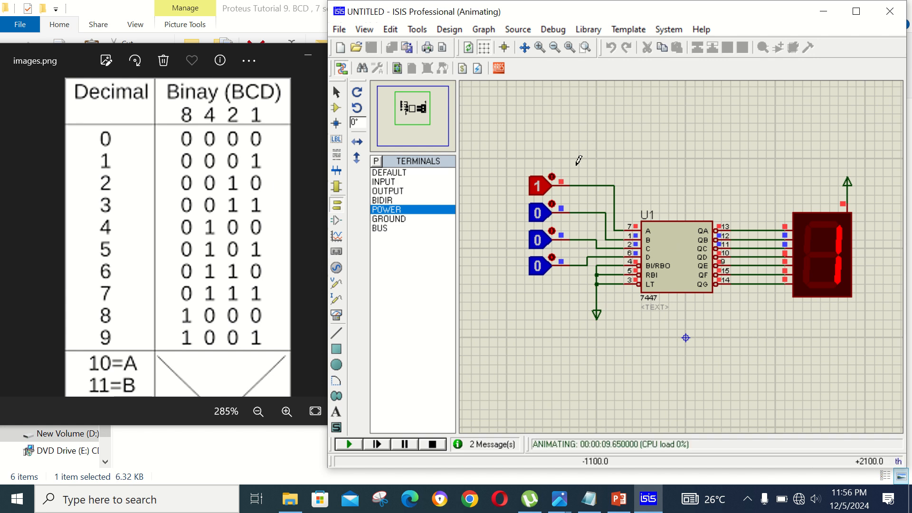
{"action": "left_click", "coordinate": [552, 173]}
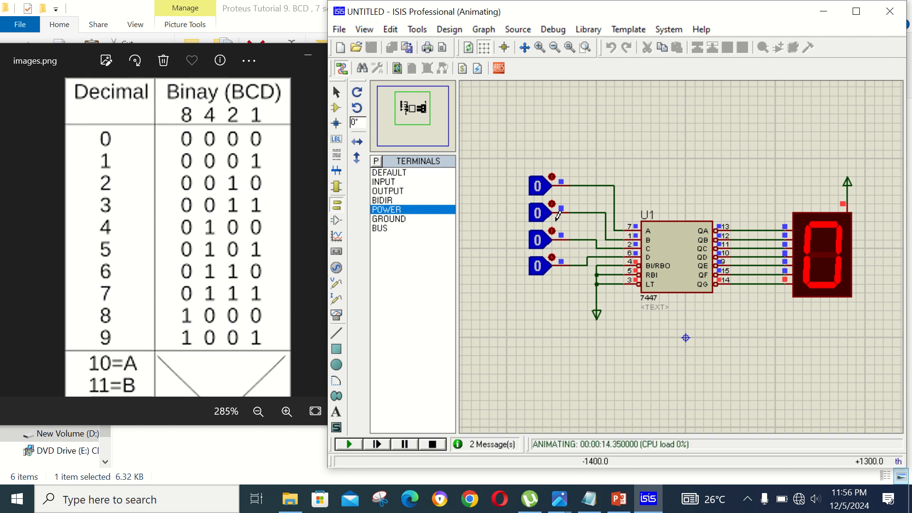
{"action": "left_click", "coordinate": [554, 201]}
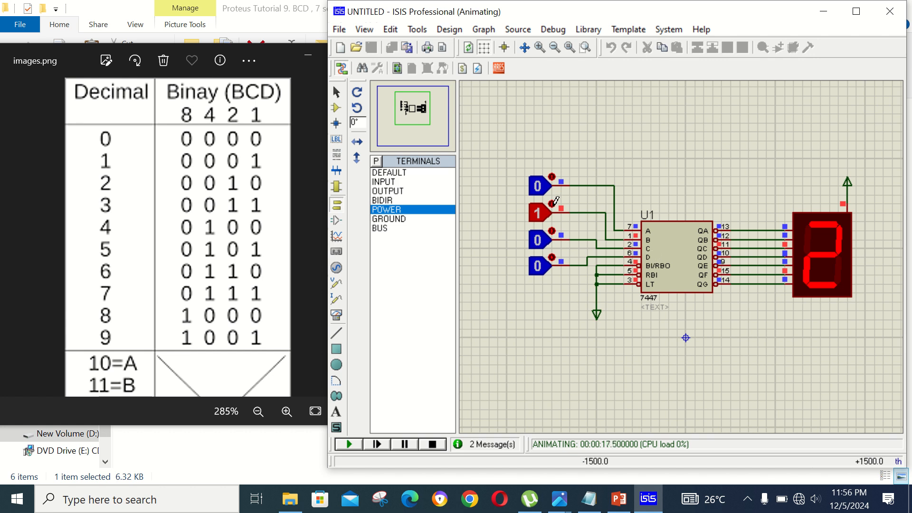
{"action": "left_click", "coordinate": [554, 201]}
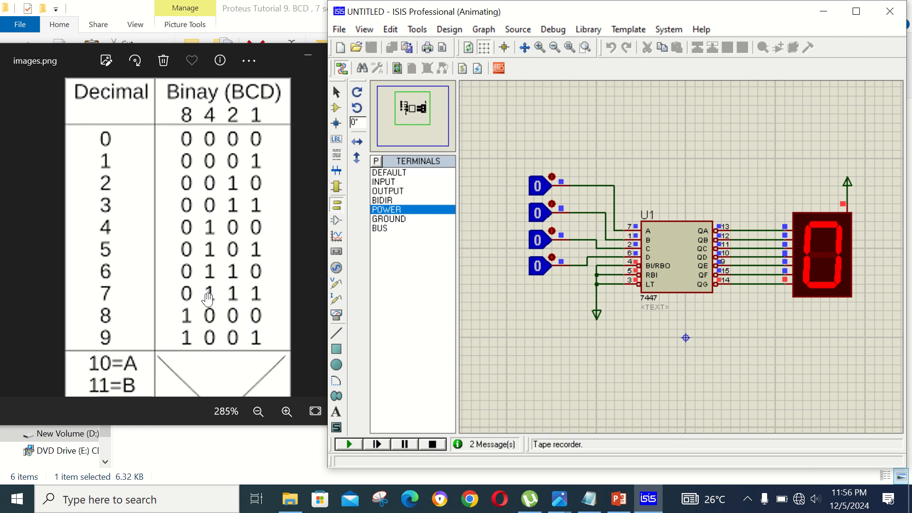
Test BCD inputs 0100, 0110 and 0111 by setting toggles C, B and A to 1 in turn.
{"action": "left_click", "coordinate": [552, 229]}
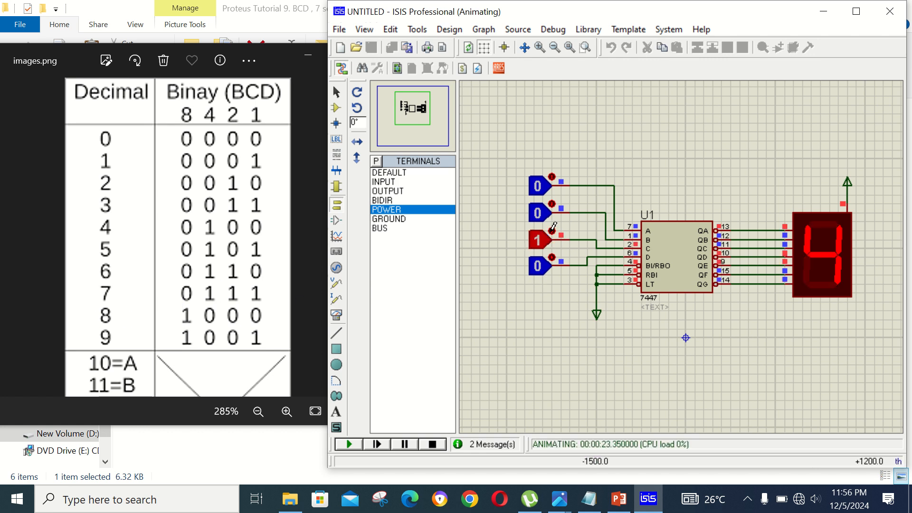
{"action": "left_click", "coordinate": [554, 202]}
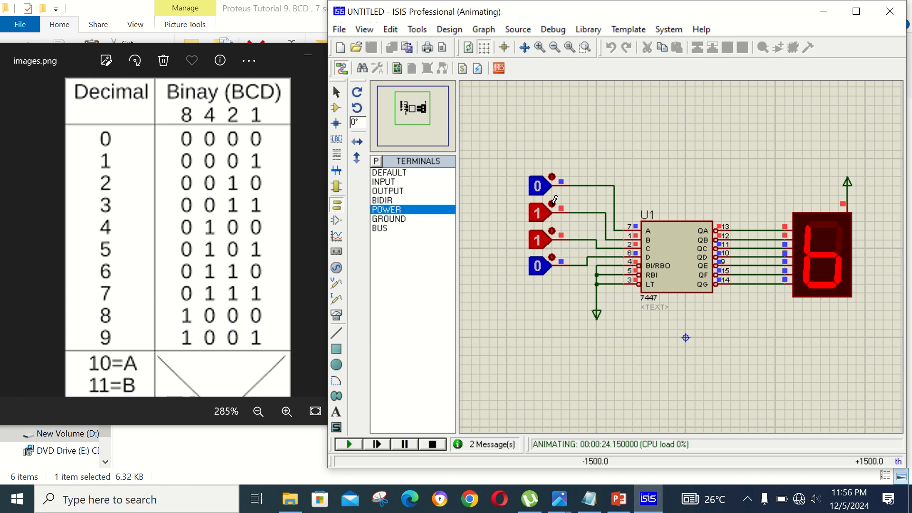
{"action": "left_click", "coordinate": [553, 175]}
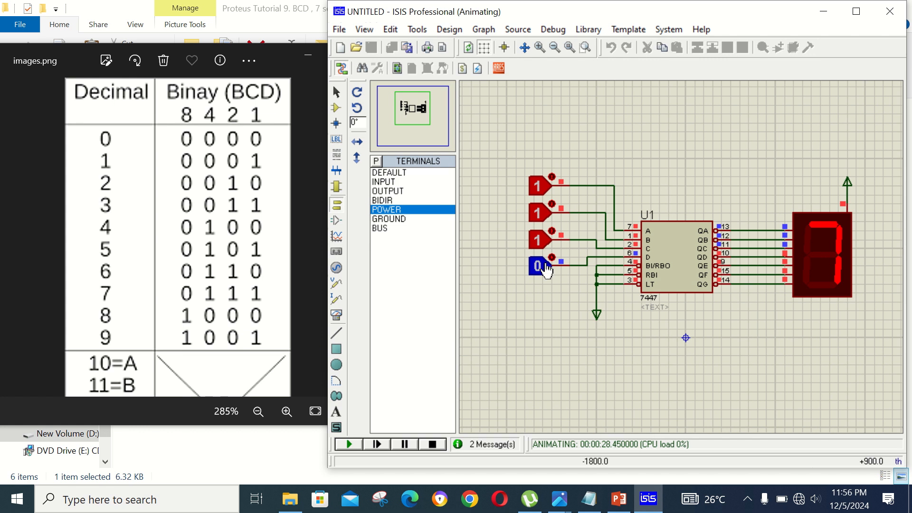
Test BCD input 1001 by setting toggles C and B to 0 and toggle D to 1, keeping A at 1.
{"action": "left_click", "coordinate": [552, 229]}
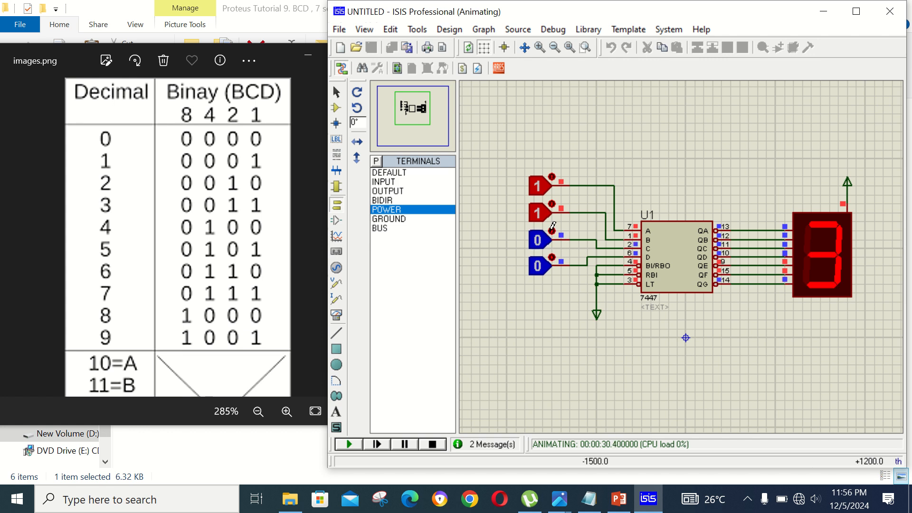
{"action": "left_click", "coordinate": [552, 203]}
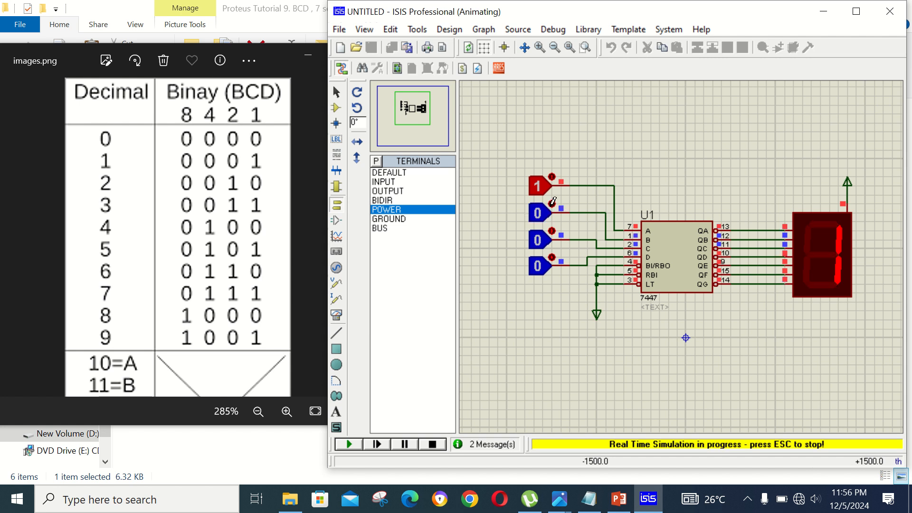
{"action": "left_click", "coordinate": [552, 257]}
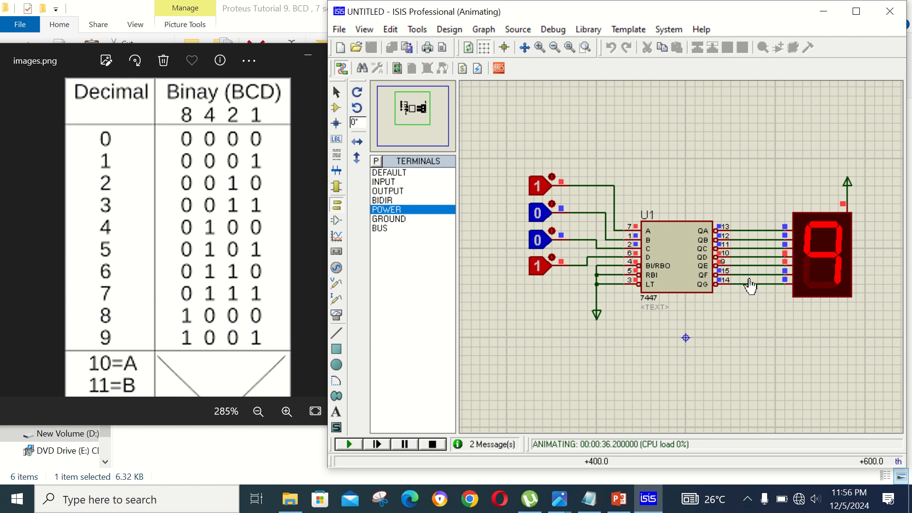